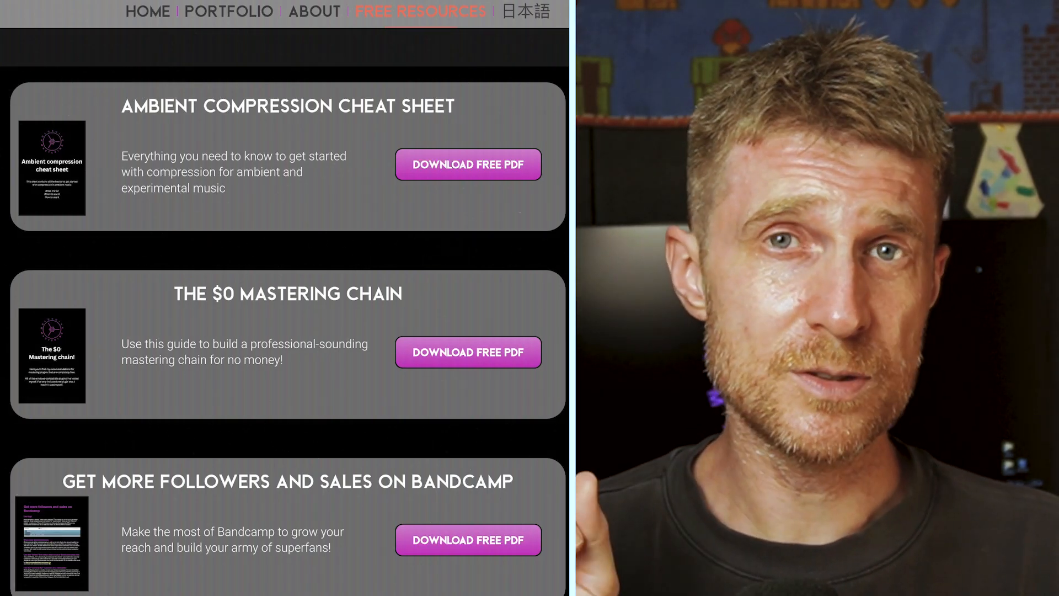
- Look through the free PDF and template downloads listed under Free Resources
{"action": "scroll", "coordinate": [284, 311], "scroll_direction": "down", "scroll_amount": 4}
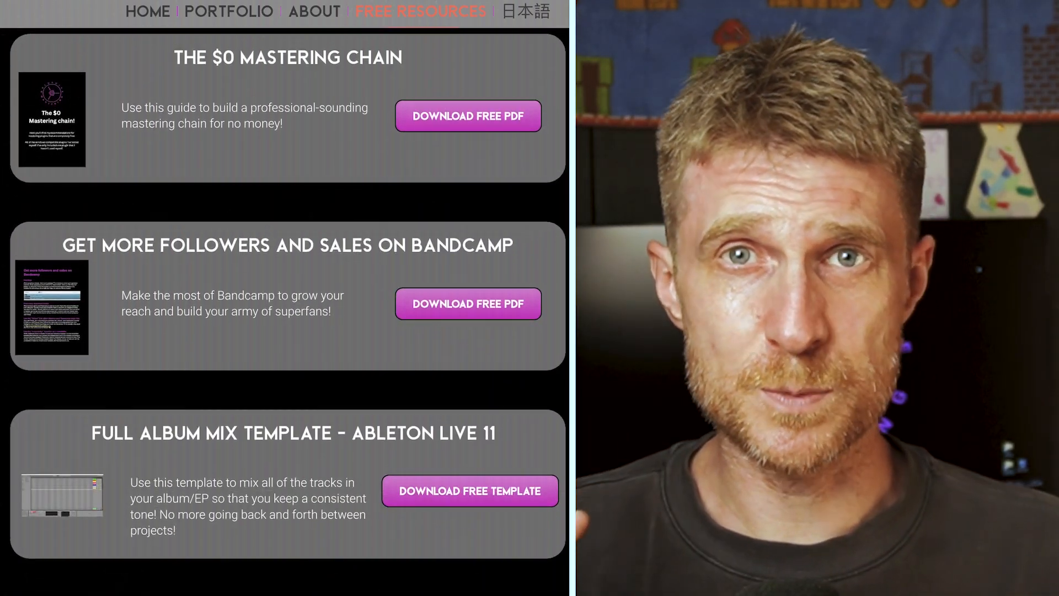
{"action": "scroll", "coordinate": [284, 312], "scroll_direction": "up", "scroll_amount": 1}
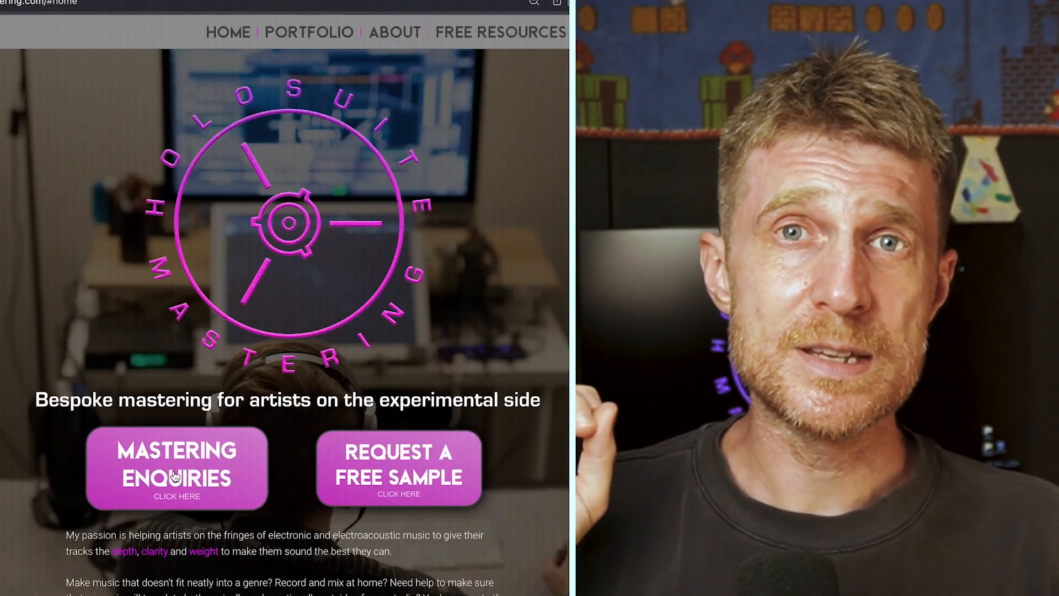
- View the mastering enquiries form and the free sample request form linked from the home page
{"action": "left_click", "coordinate": [173, 471]}
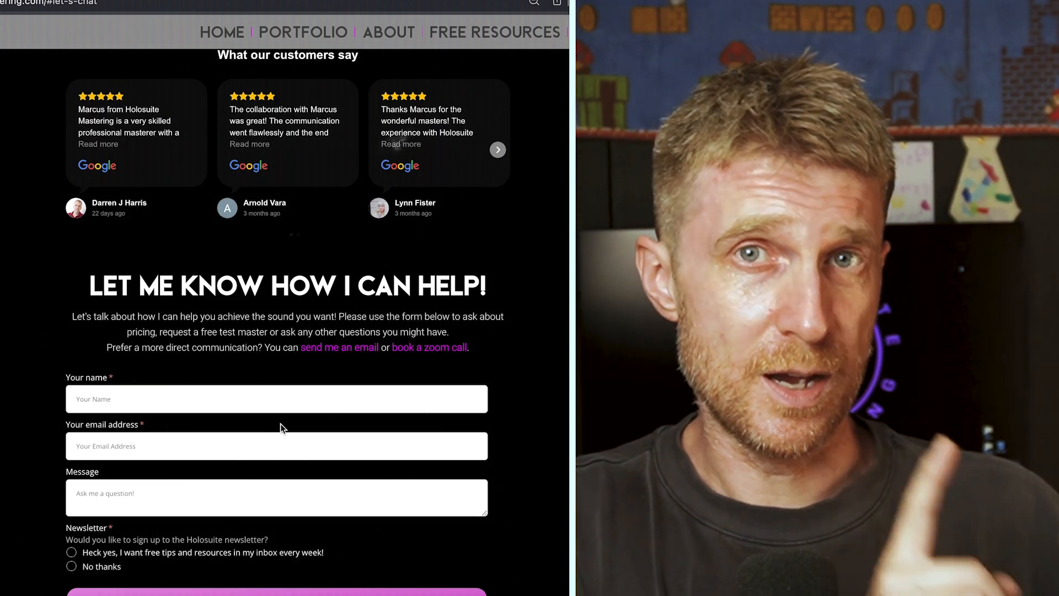
{"action": "scroll", "coordinate": [279, 428], "scroll_direction": "down", "scroll_amount": 2}
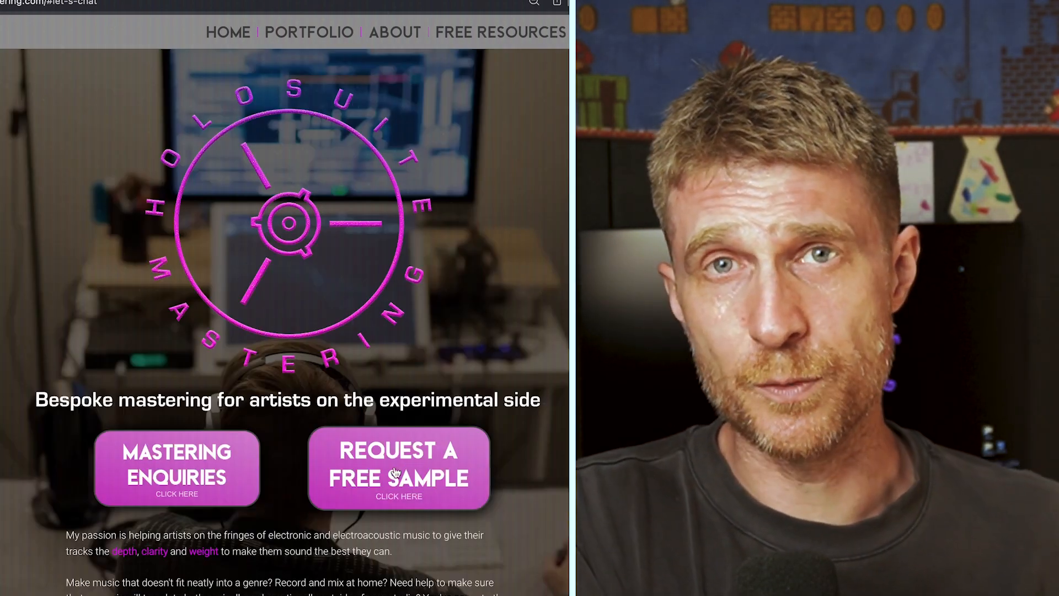
{"action": "left_click", "coordinate": [425, 485]}
{"action": "scroll", "coordinate": [394, 467], "scroll_direction": "down", "scroll_amount": 3}
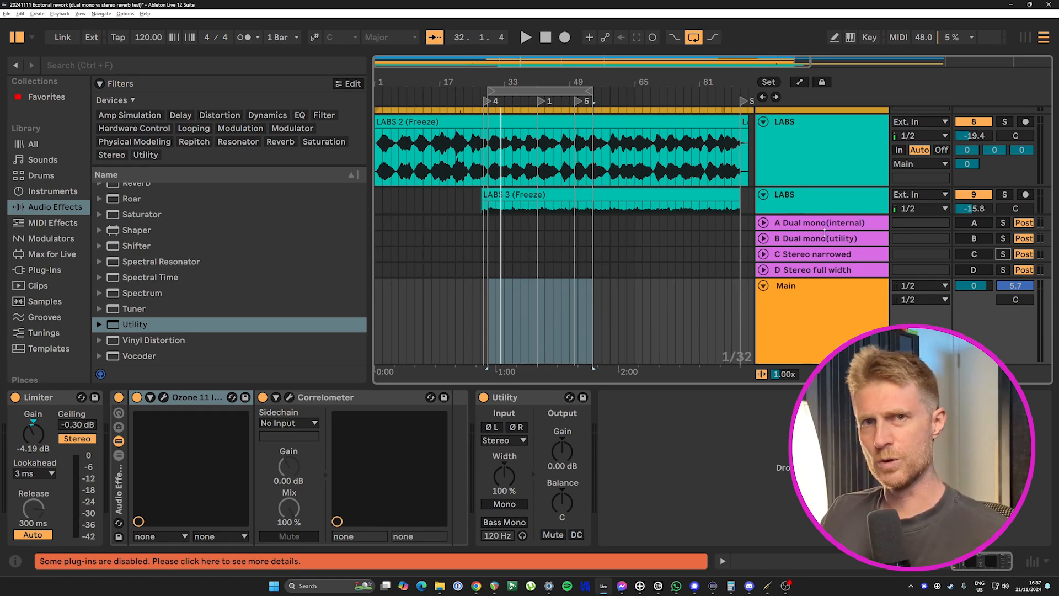
- Solo the D Stereo full width return track and inspect its ValhallaSupermassive reverb settings
{"action": "left_click", "coordinate": [810, 272]}
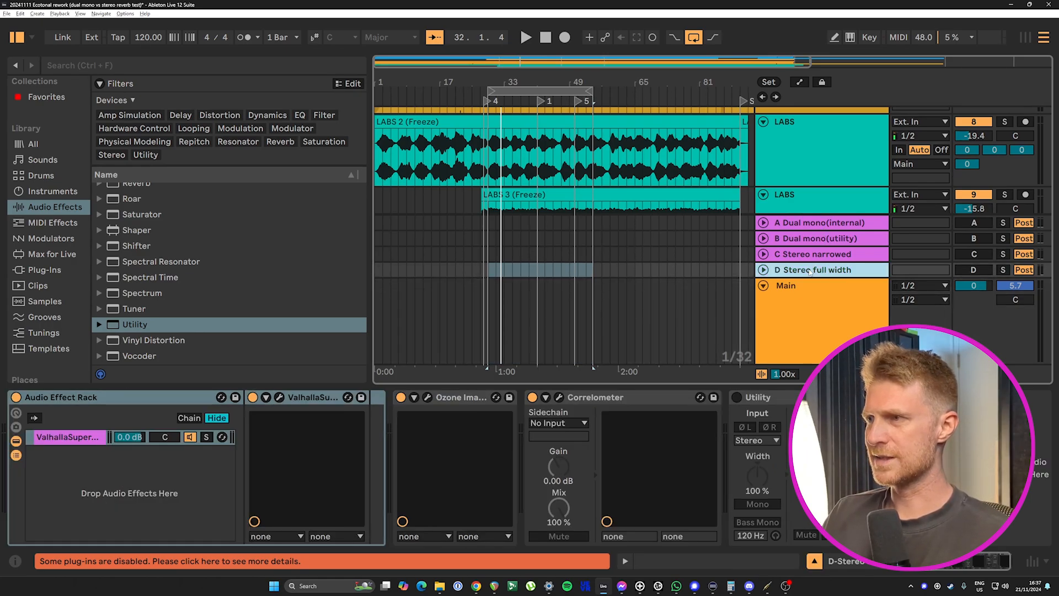
{"action": "left_click", "coordinate": [1003, 269]}
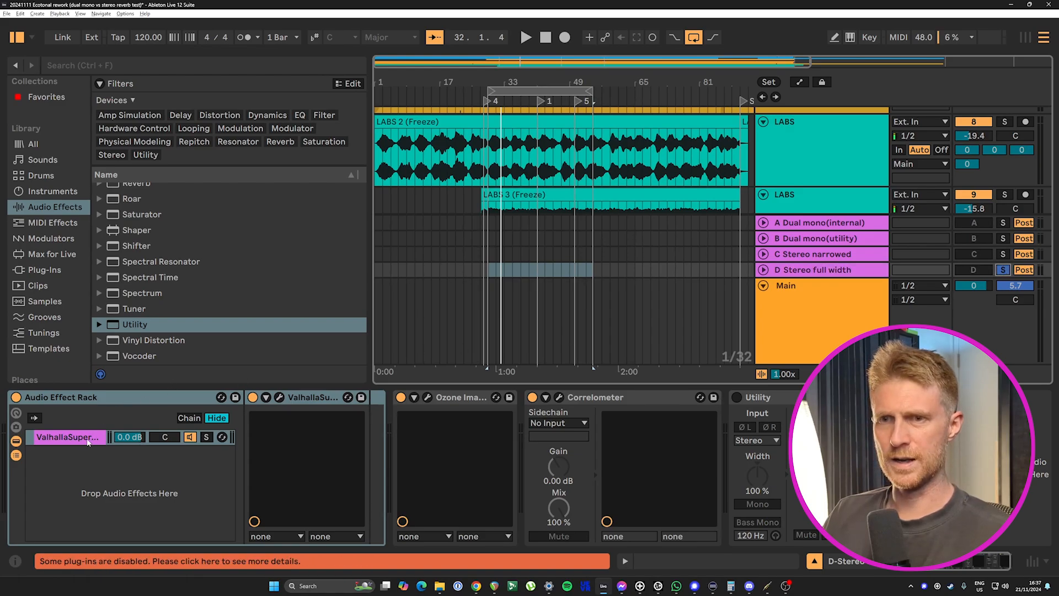
{"action": "left_click", "coordinate": [279, 397]}
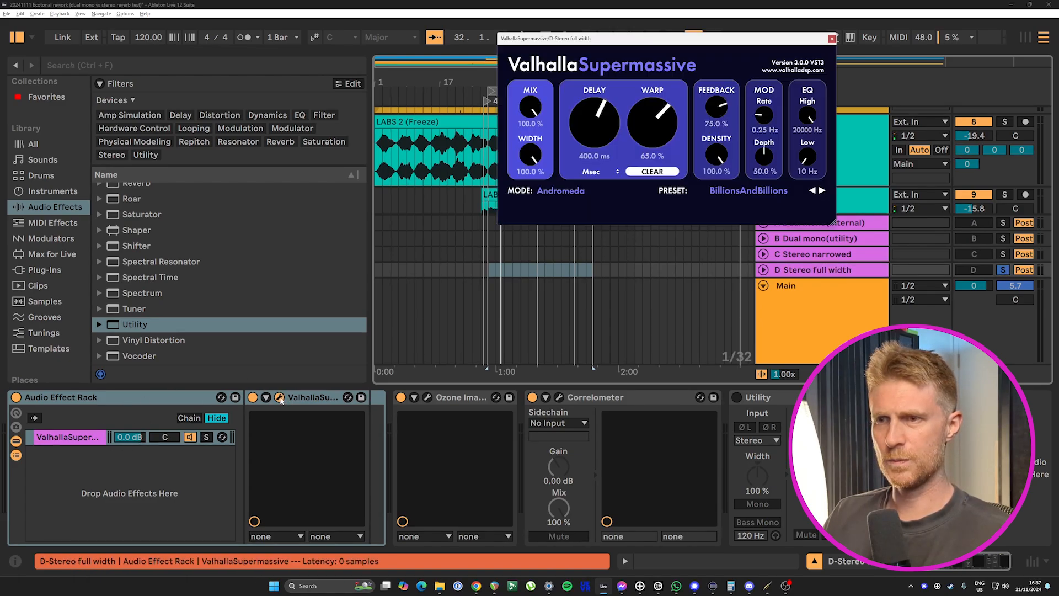
{"action": "left_click_drag", "start_coordinate": [686, 44], "coordinate": [628, 108]}
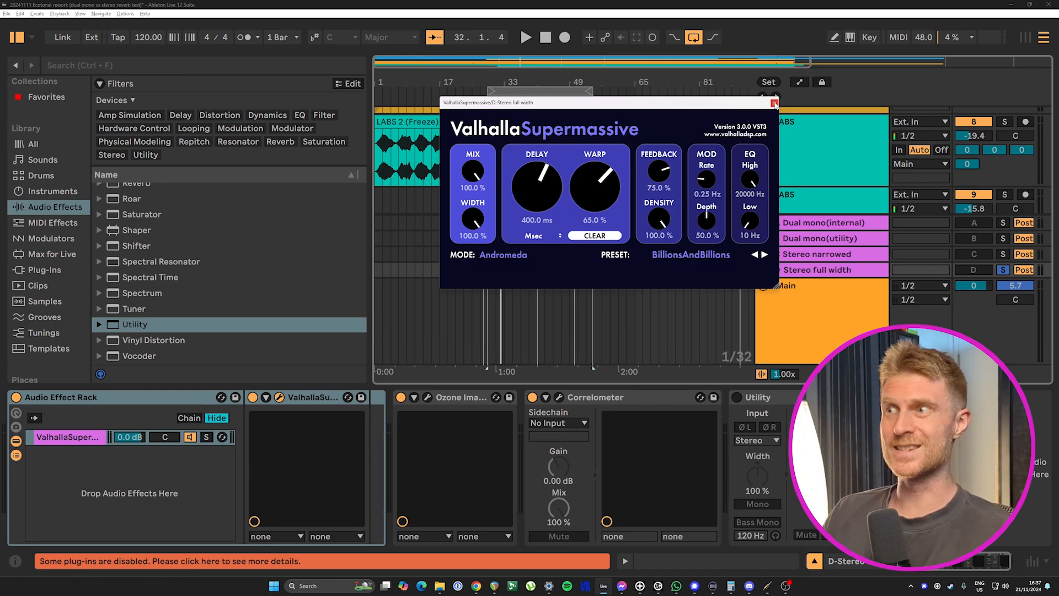
{"action": "left_click", "coordinate": [774, 104]}
- Play the looped section and show the Ozone 11 Imager on the Main track to examine the full-width reverb's stereo image
{"action": "key", "text": "space"}
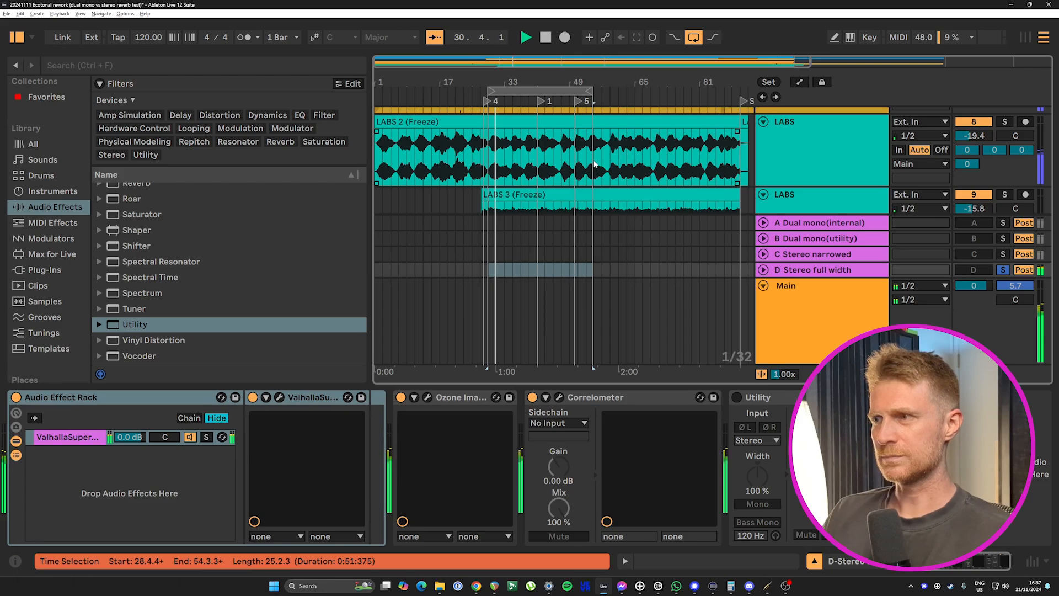
{"action": "left_click", "coordinate": [790, 309]}
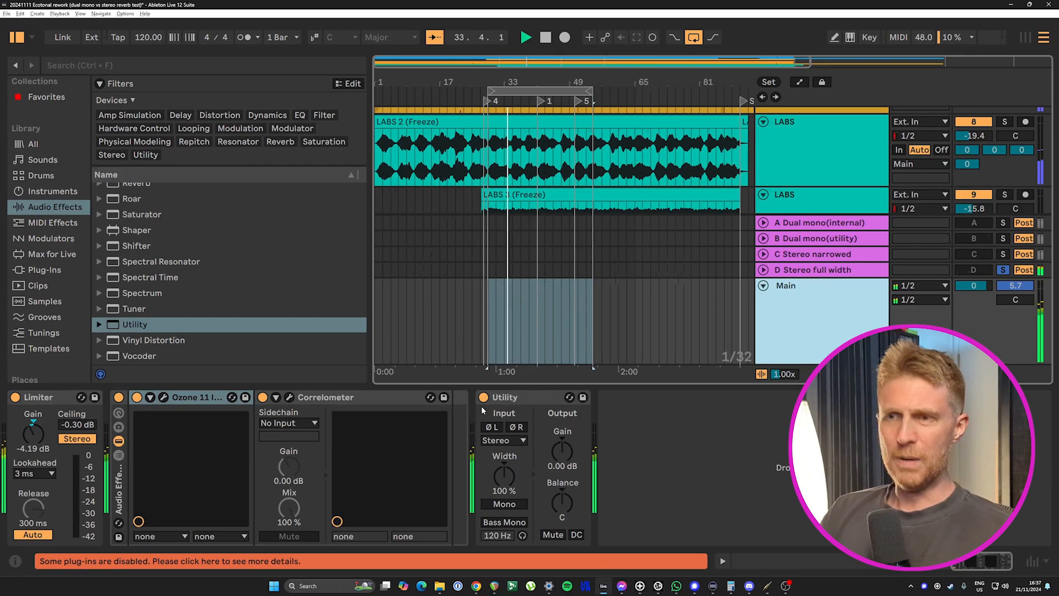
{"action": "left_click", "coordinate": [163, 397]}
{"action": "left_click_drag", "start_coordinate": [359, 58], "coordinate": [329, 45]}
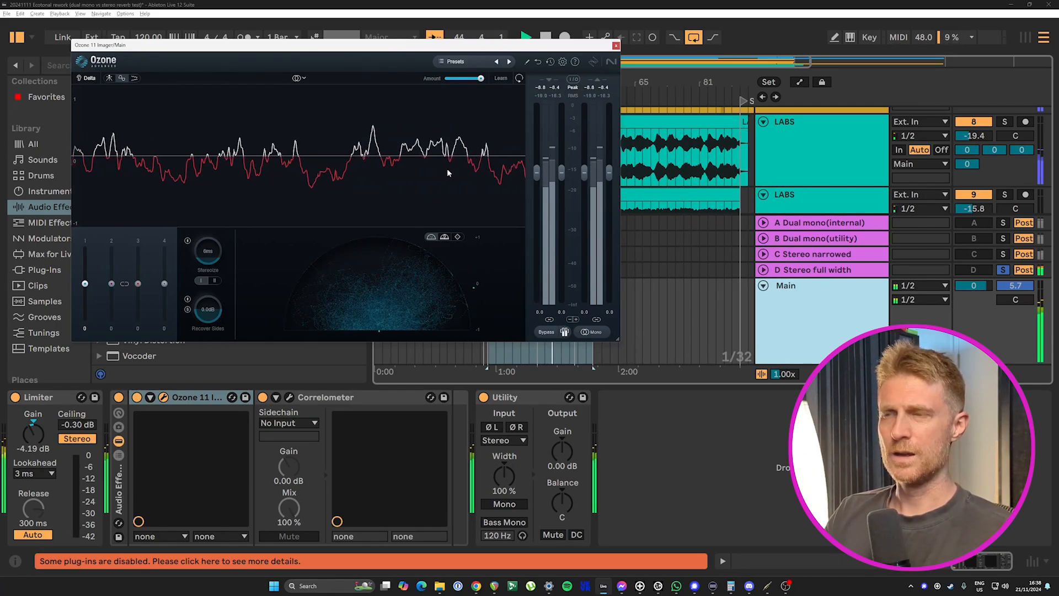
- Compare the full-width reverb in mono and stereo with the Main track's Utility, ending in stereo, and hide the Imager window
{"action": "left_click", "coordinate": [504, 505]}
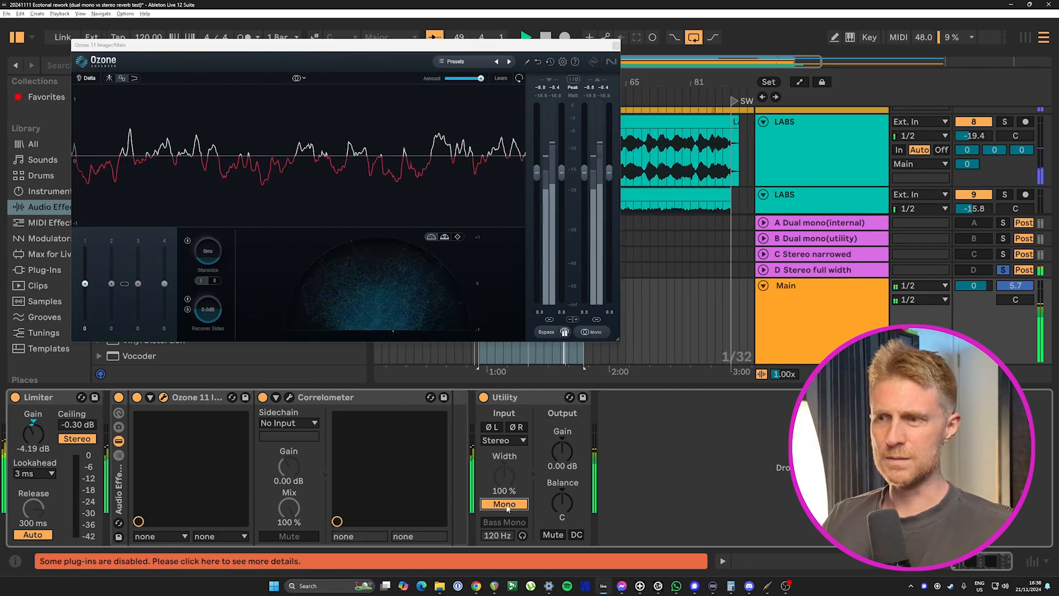
{"action": "left_click", "coordinate": [507, 507]}
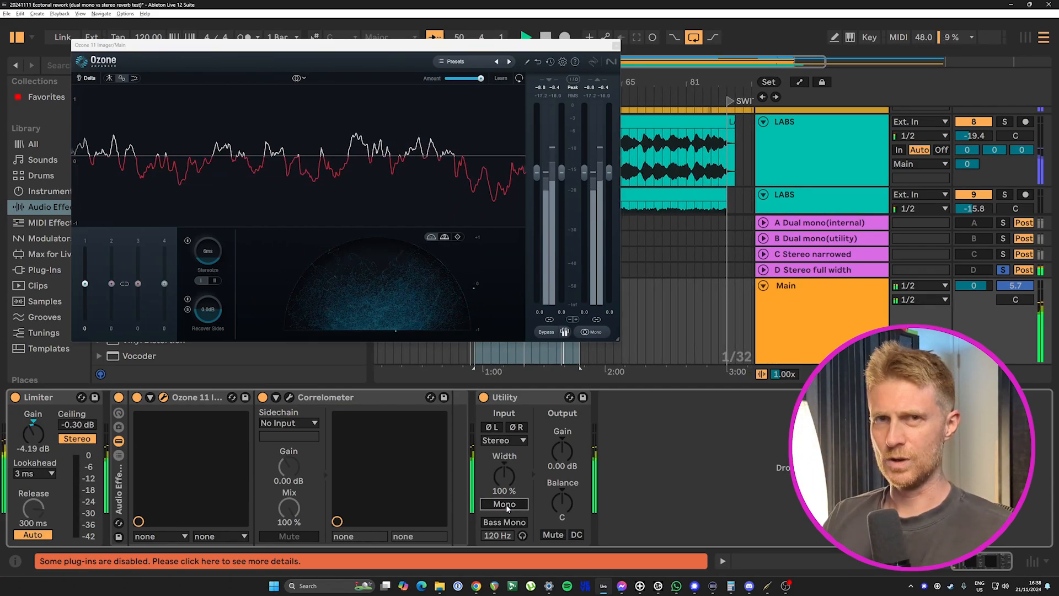
{"action": "left_click", "coordinate": [507, 507]}
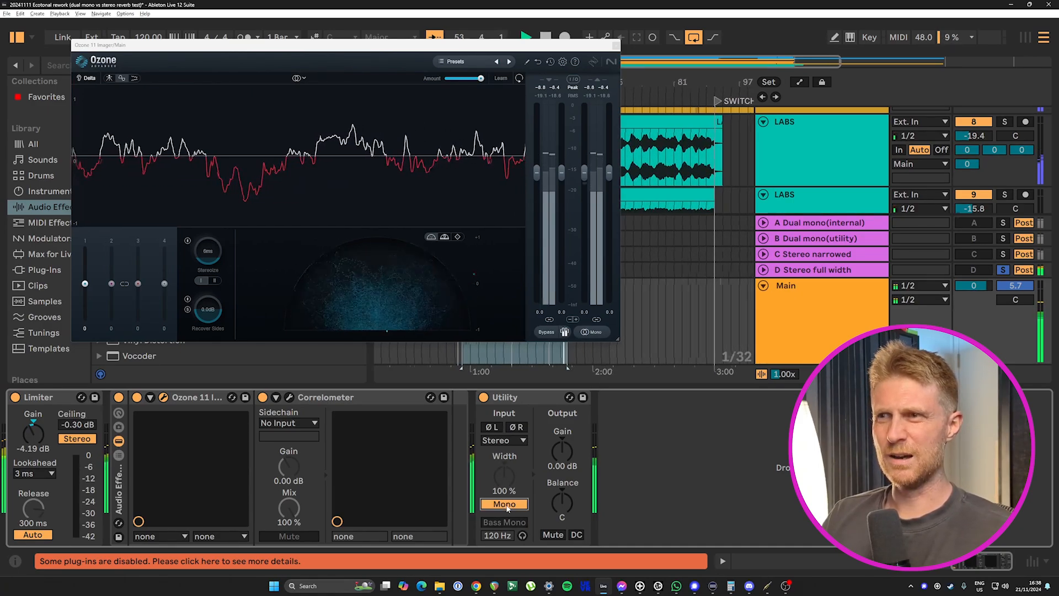
{"action": "left_click", "coordinate": [507, 508]}
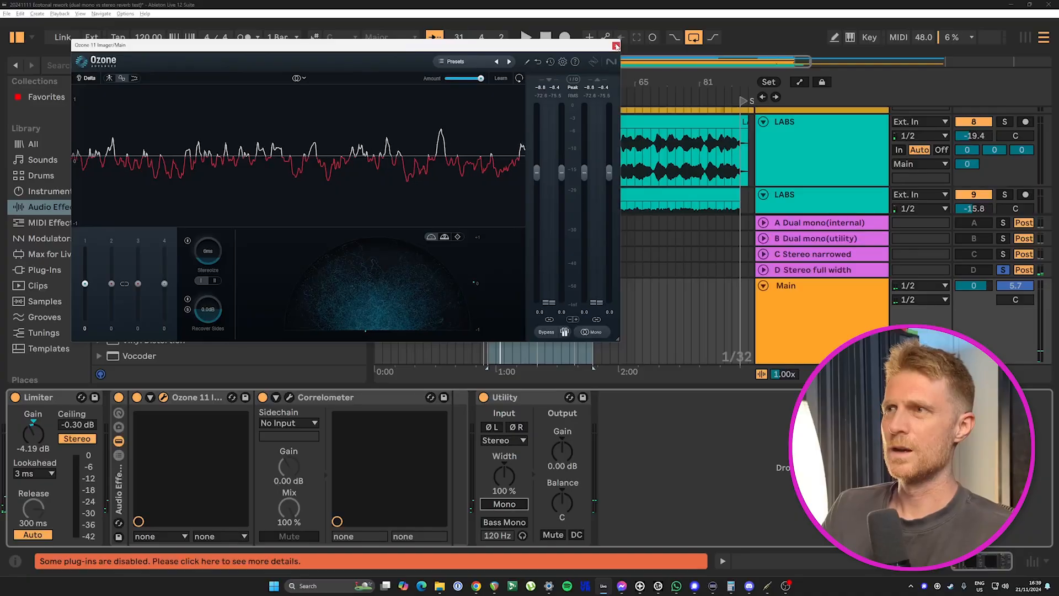
{"action": "key", "text": "ctrl+alt+p"}
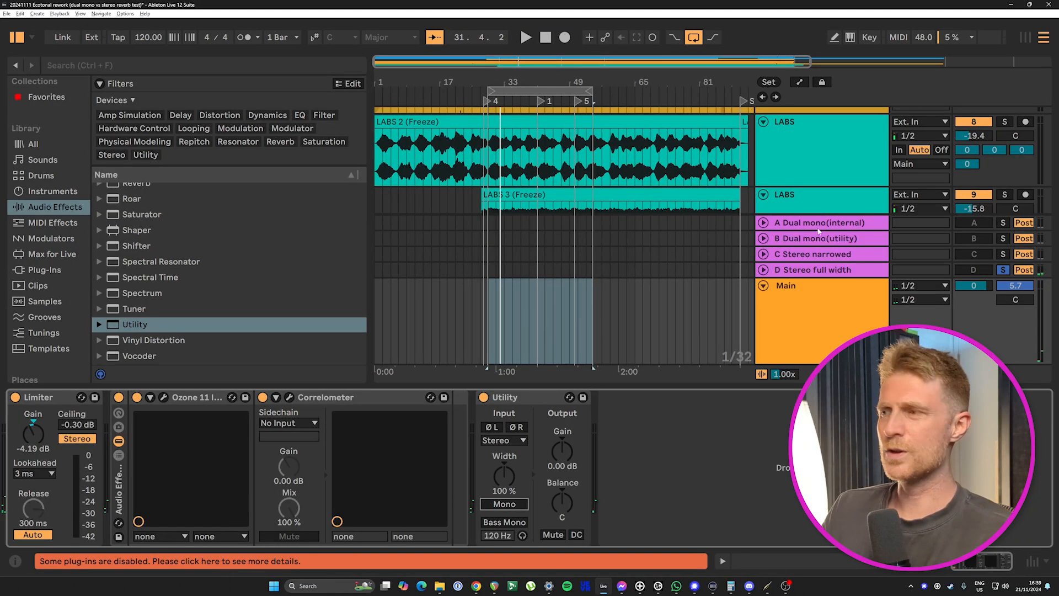
- Switch the solo from the D return to C Stereo narrowed and inspect its ValhallaSupermassive reverb settings
{"action": "left_click", "coordinate": [1003, 270]}
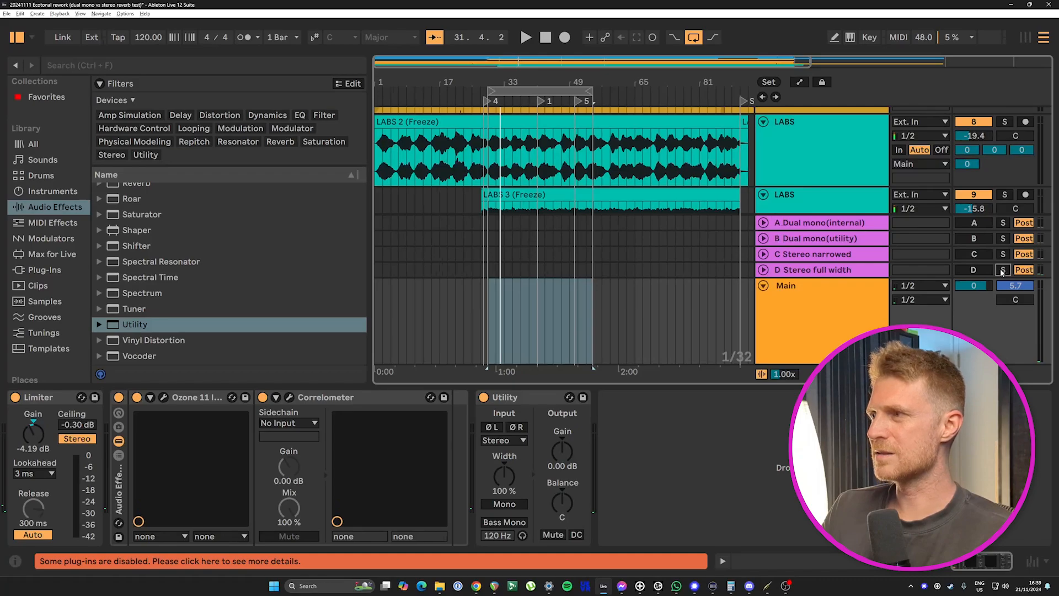
{"action": "left_click", "coordinate": [862, 258]}
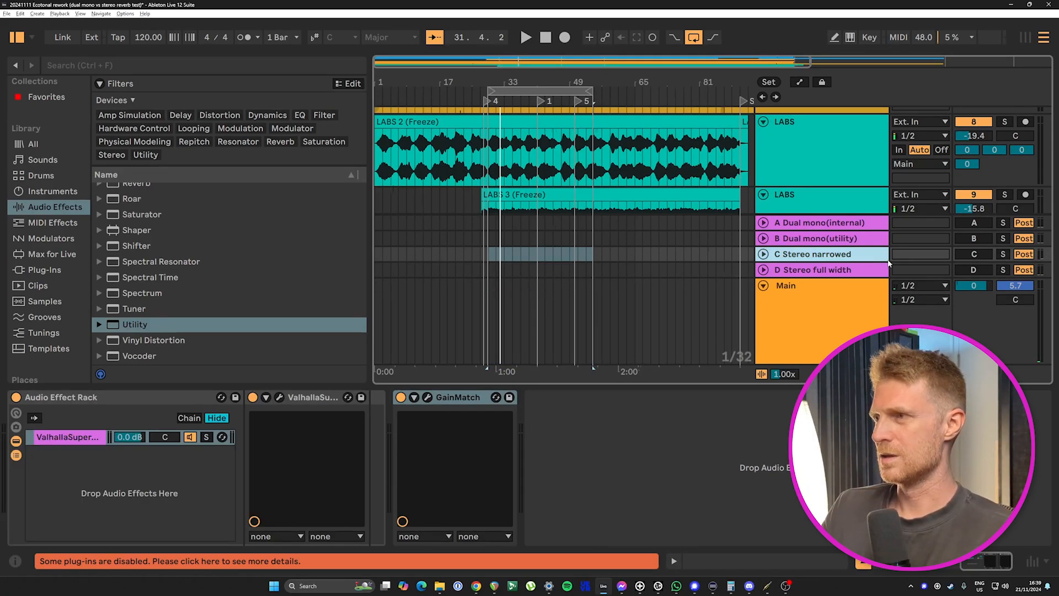
{"action": "left_click", "coordinate": [1003, 254]}
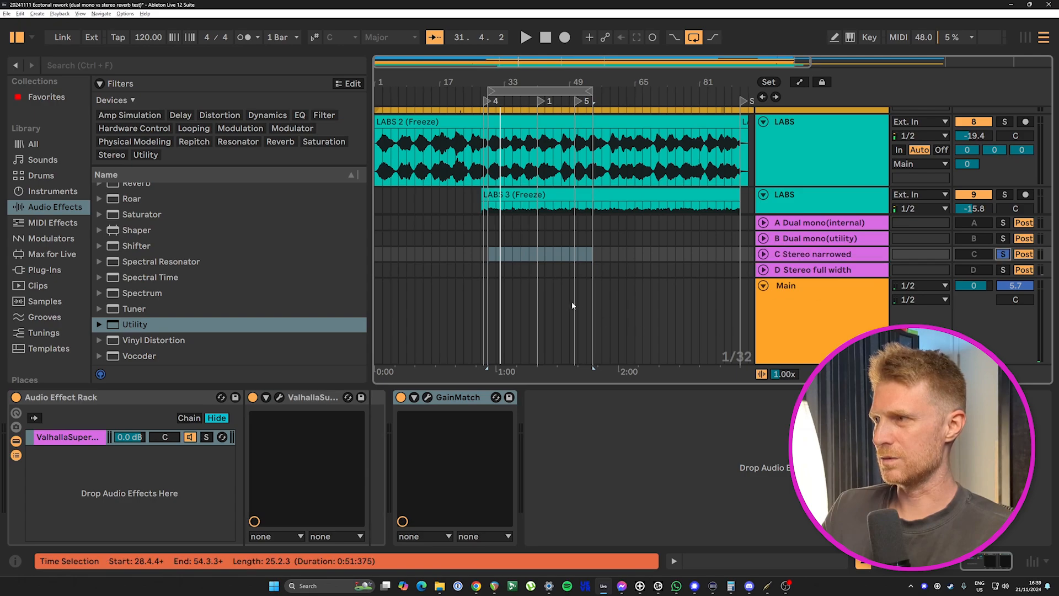
{"action": "left_click", "coordinate": [279, 398]}
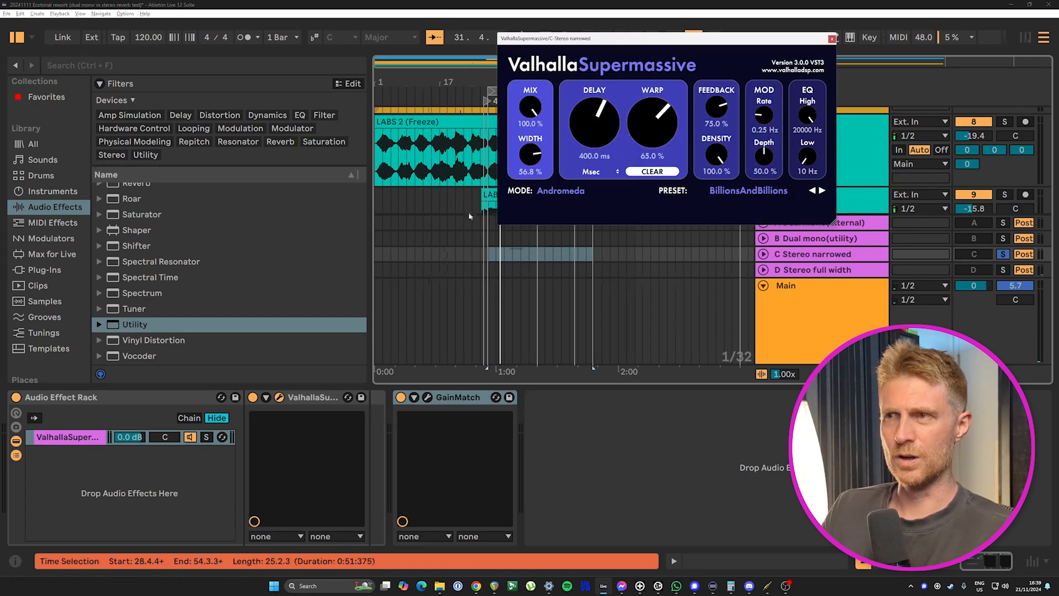
{"action": "left_click_drag", "start_coordinate": [633, 39], "coordinate": [487, 81]}
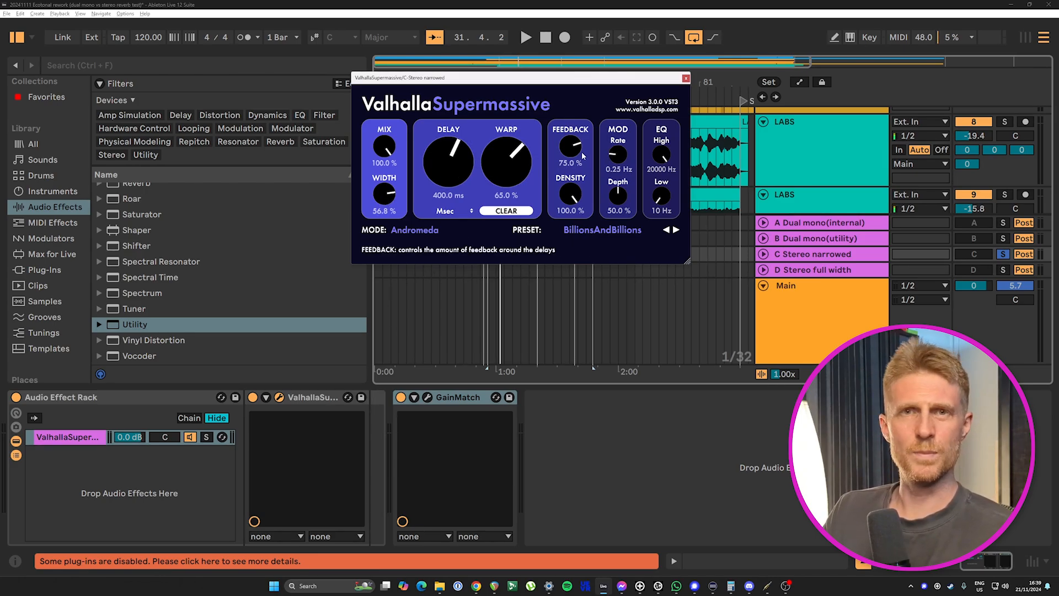
{"action": "left_click", "coordinate": [686, 79]}
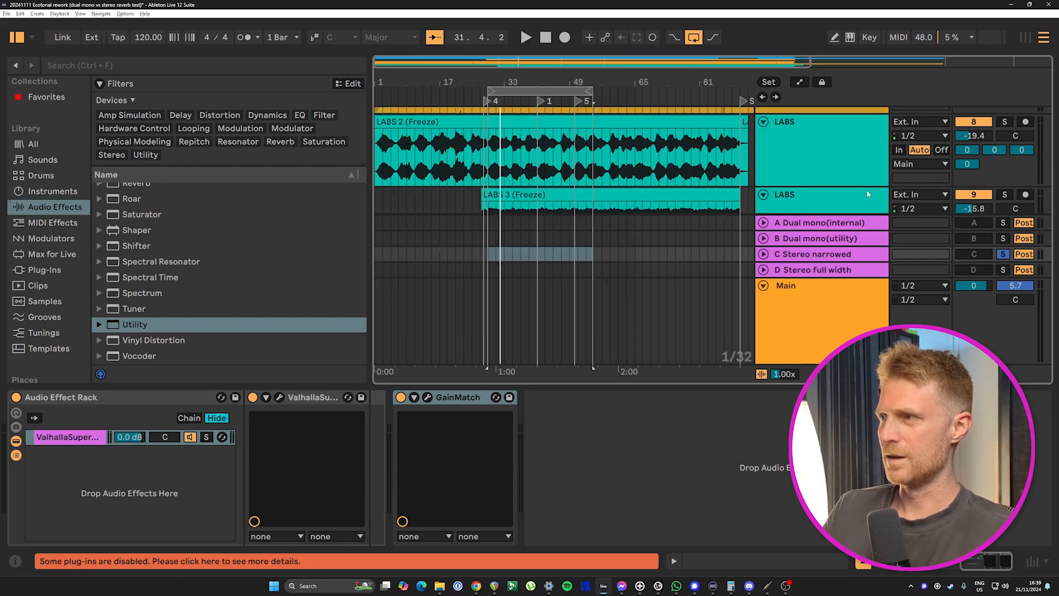
- Play the looped section with the narrowed reverb and show the Ozone 11 Imager on the Main track
{"action": "key", "text": "space"}
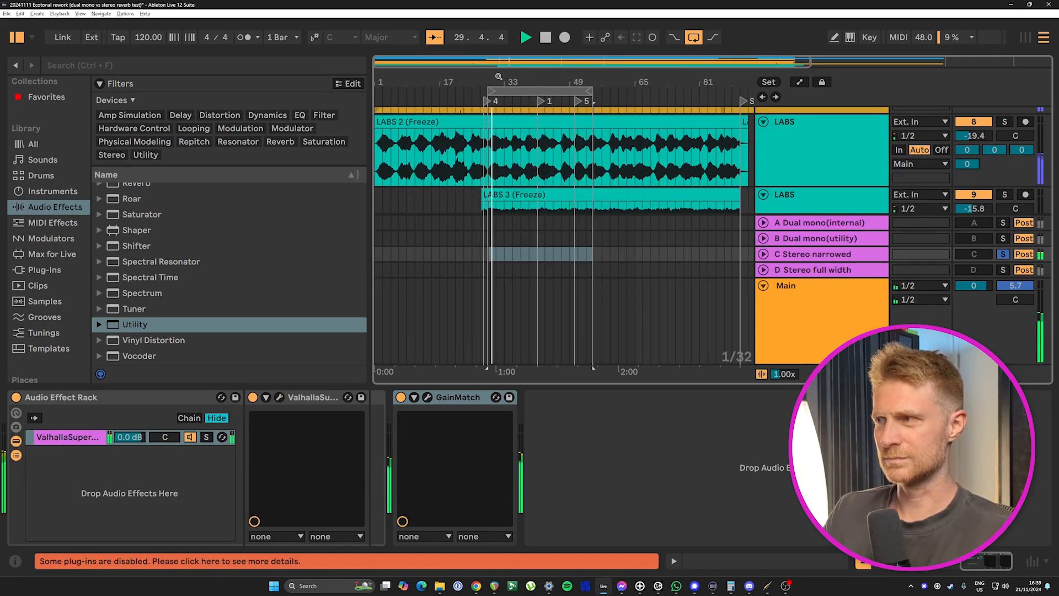
{"action": "left_click", "coordinate": [1004, 269]}
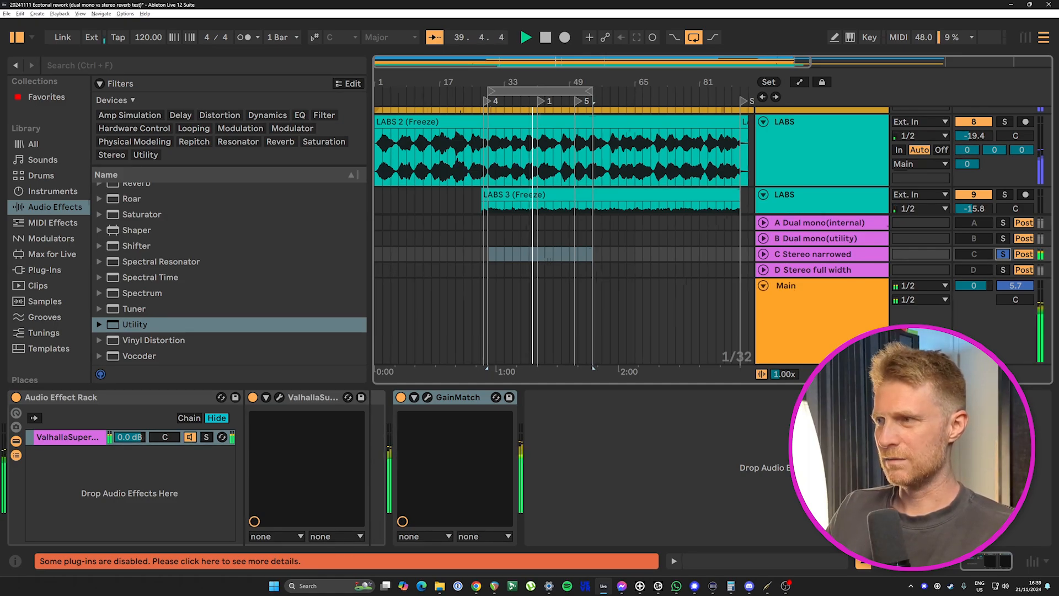
{"action": "left_click", "coordinate": [800, 331]}
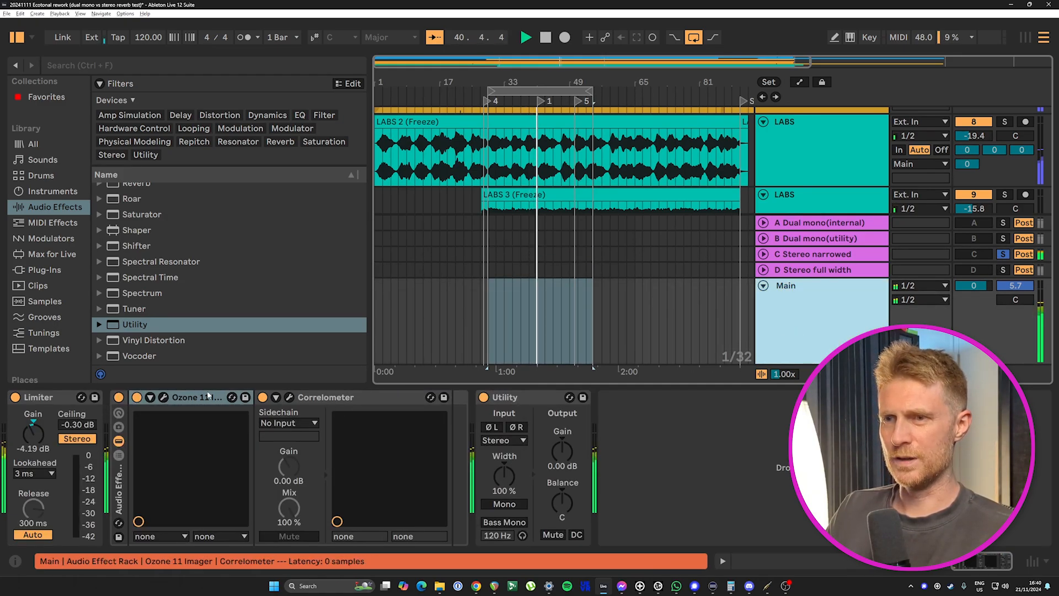
{"action": "left_click", "coordinate": [163, 397]}
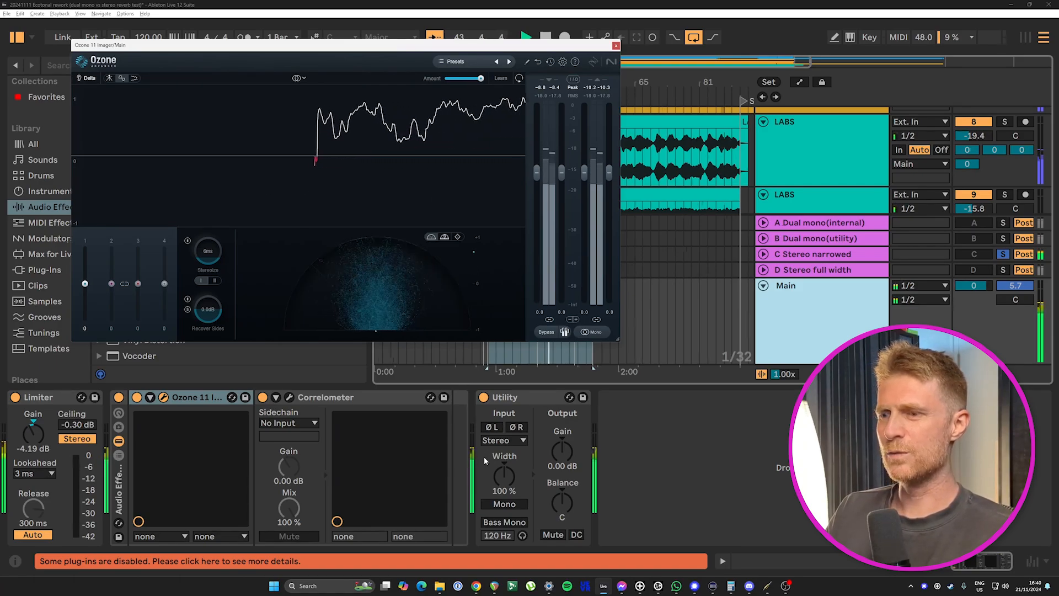
- Enable Mono in the Main track's Utility and alternate the solo between the C Stereo narrowed and D Stereo full width returns
{"action": "left_click", "coordinate": [502, 504]}
{"action": "left_click", "coordinate": [829, 339]}
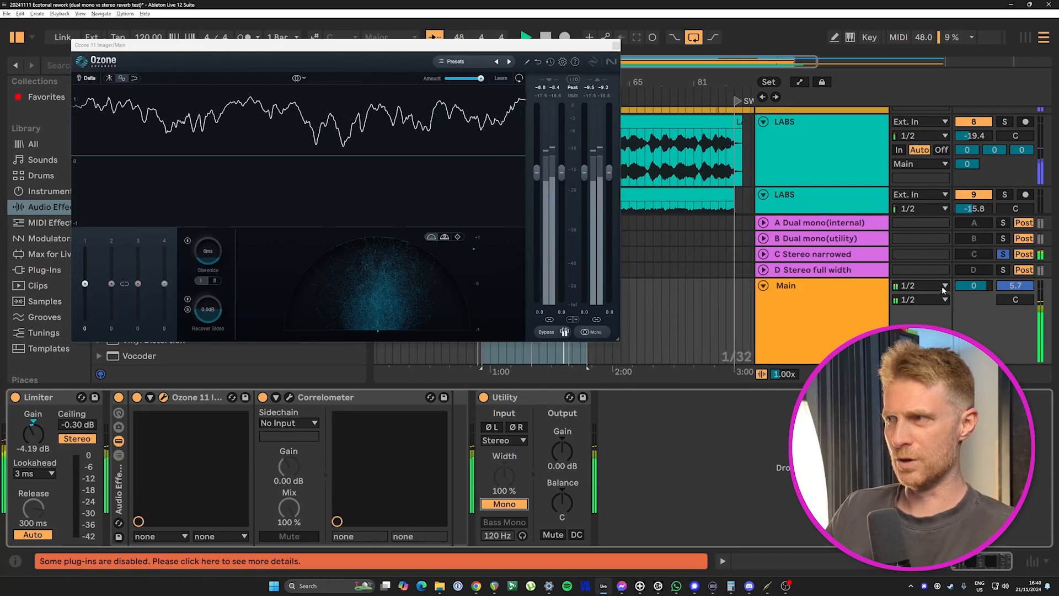
{"action": "left_click", "coordinate": [1002, 269]}
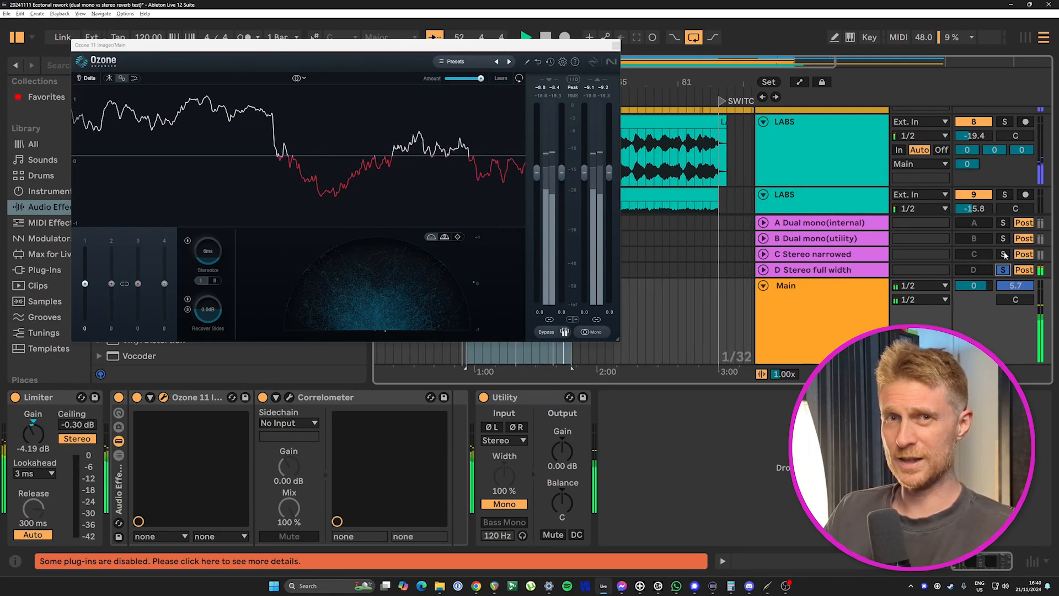
{"action": "left_click", "coordinate": [1005, 255]}
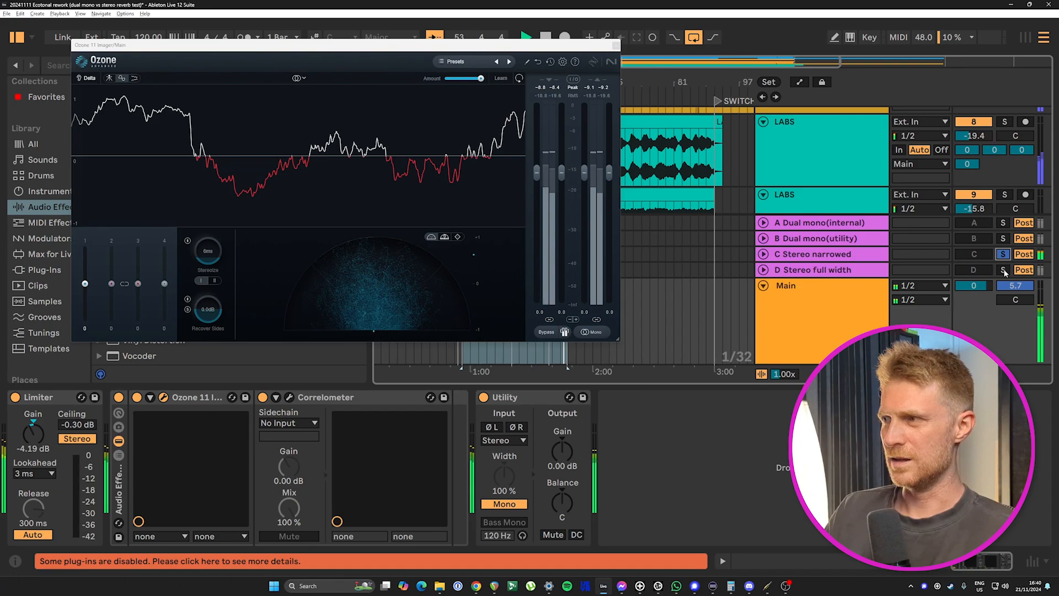
{"action": "left_click", "coordinate": [1004, 270]}
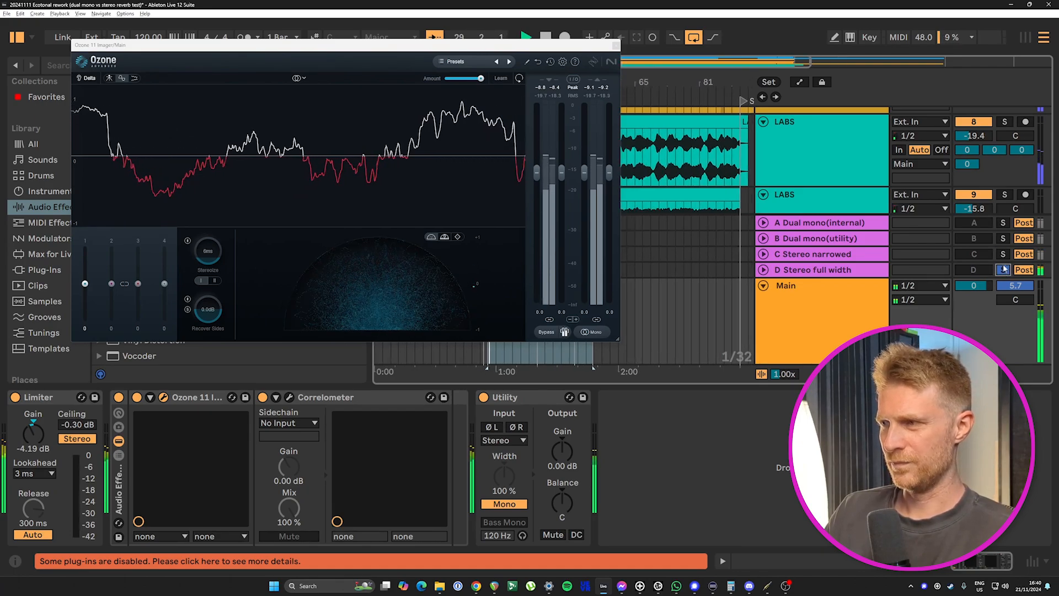
{"action": "left_click", "coordinate": [1004, 255]}
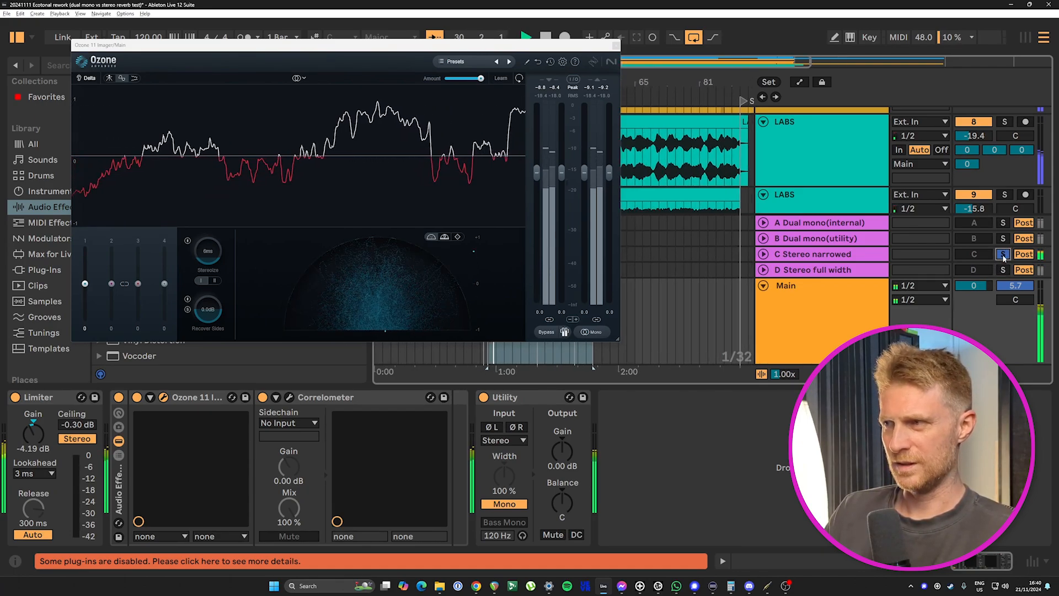
{"action": "left_click", "coordinate": [1005, 271]}
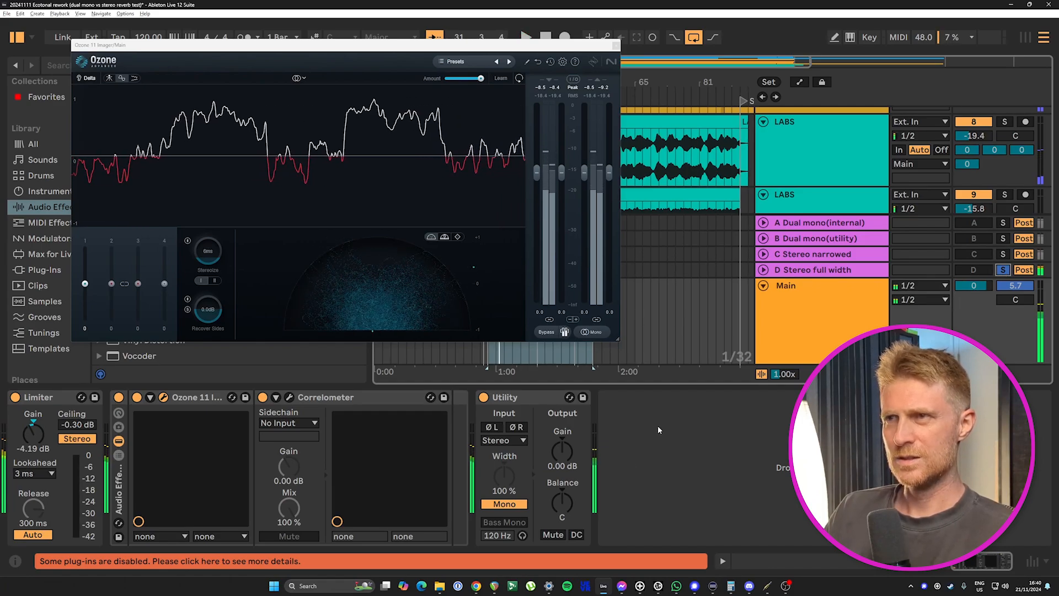
- Restart playback and compare the narrowed reverb with the full-width reverb in mono once more, ending on the D return
{"action": "key", "text": "space"}
{"action": "left_click", "coordinate": [1004, 254]}
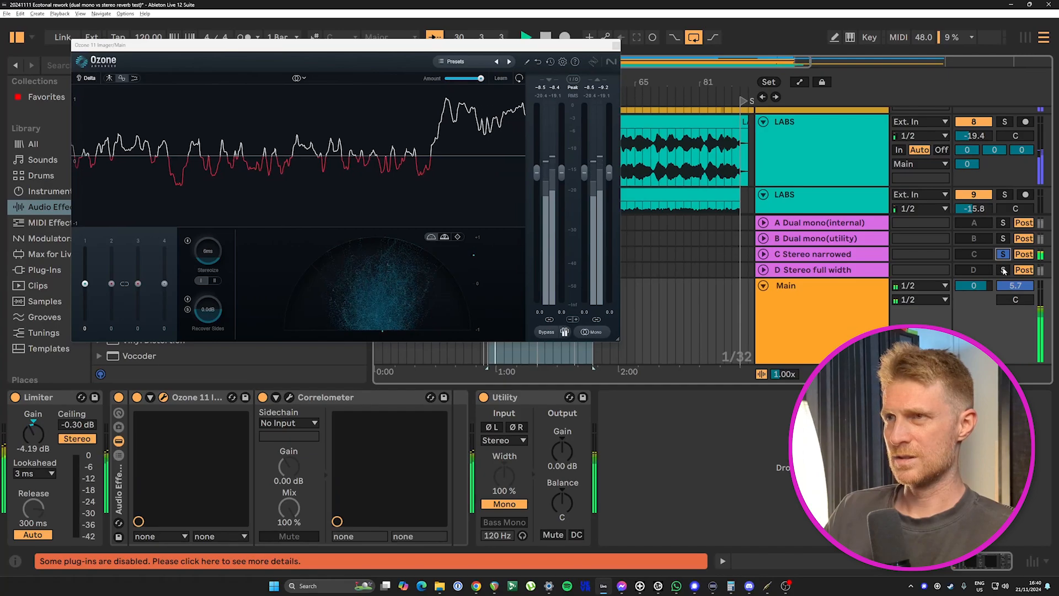
{"action": "left_click", "coordinate": [1004, 271]}
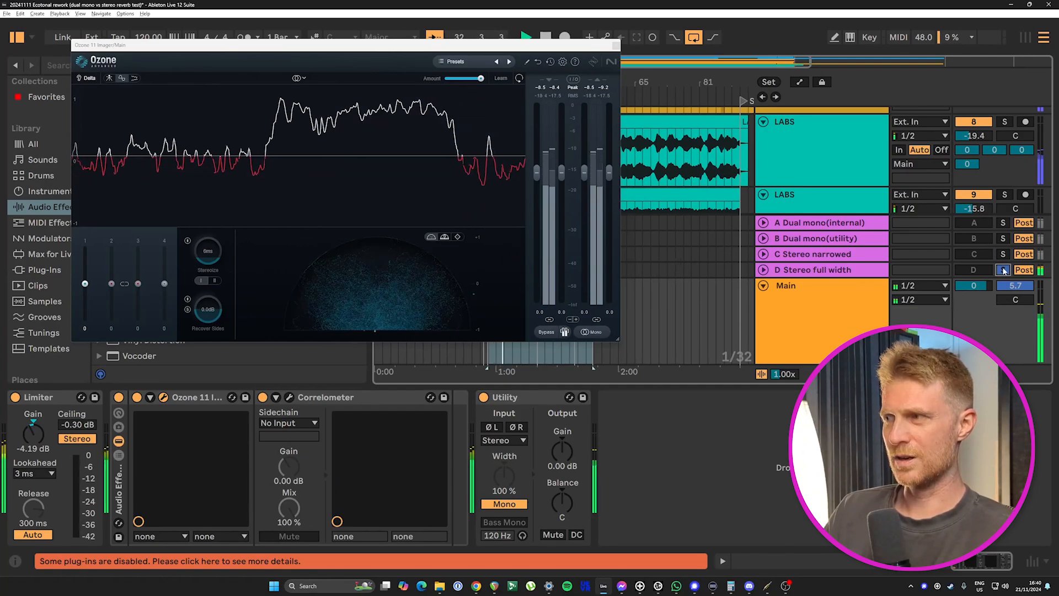
- Add FabFilter Pro-Q 3 at the end of the C Stereo narrowed device chain, check the Main track's Utility and bring the equalizer back up
{"action": "left_click_drag", "start_coordinate": [385, 46], "coordinate": [557, 69]}
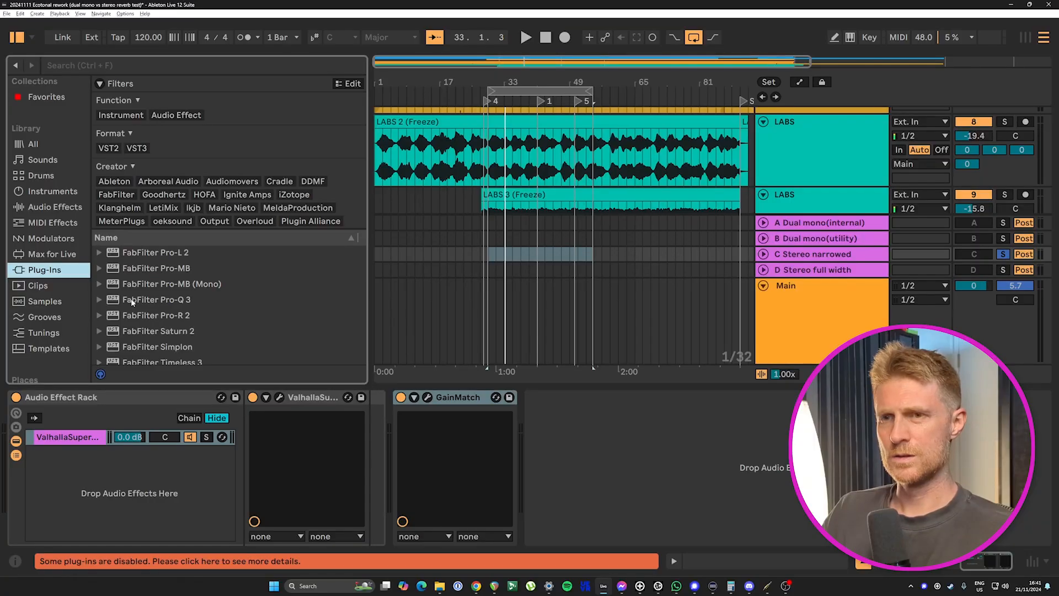
{"action": "left_click_drag", "start_coordinate": [132, 301], "coordinate": [578, 457]}
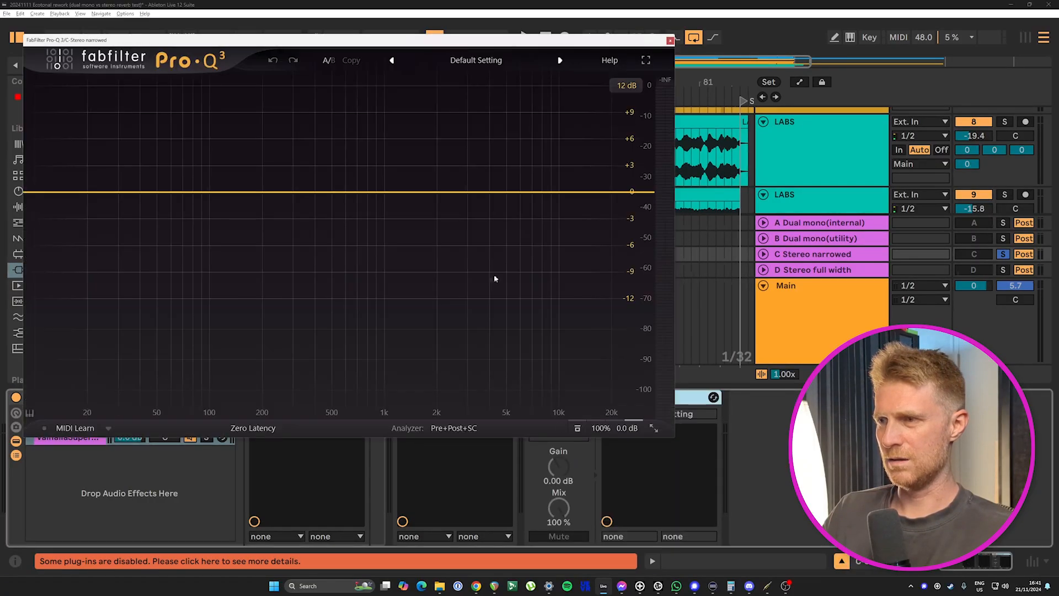
{"action": "left_click_drag", "start_coordinate": [449, 41], "coordinate": [525, 46]}
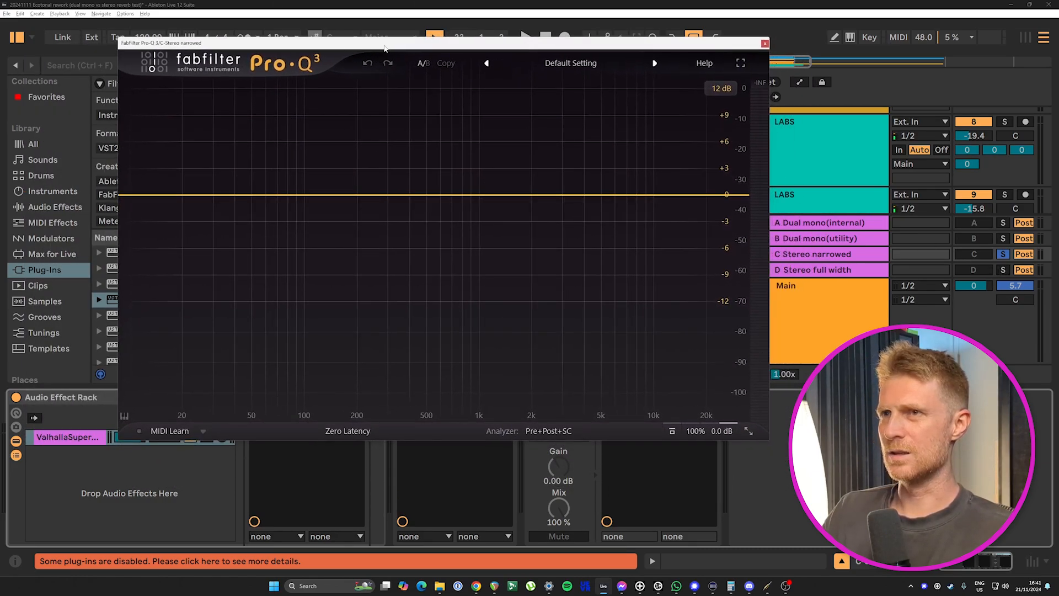
{"action": "left_click_drag", "start_coordinate": [384, 48], "coordinate": [331, 40]}
{"action": "left_click", "coordinate": [782, 329]}
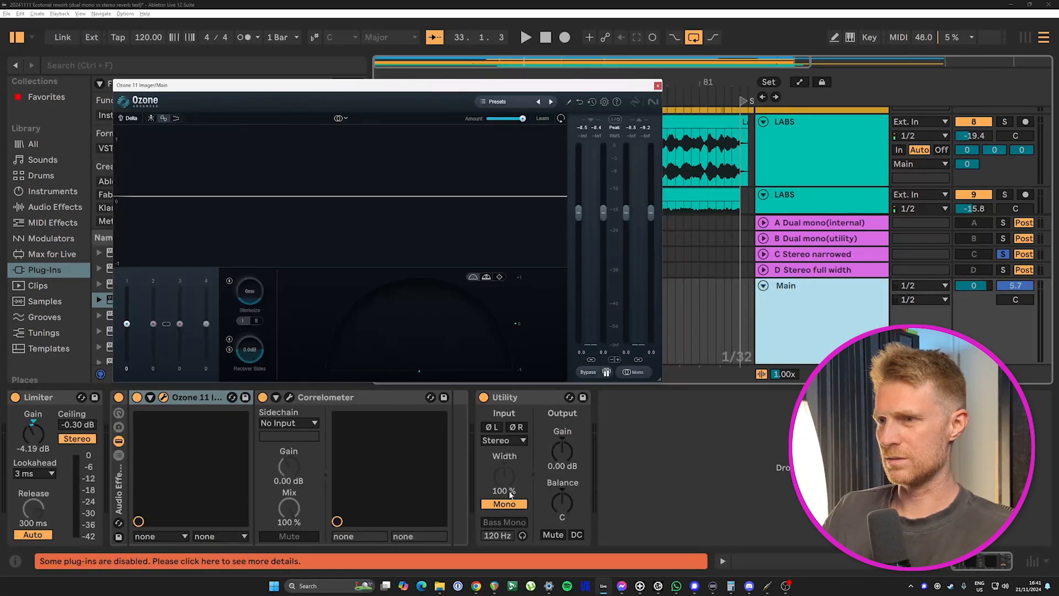
{"action": "left_click", "coordinate": [844, 255]}
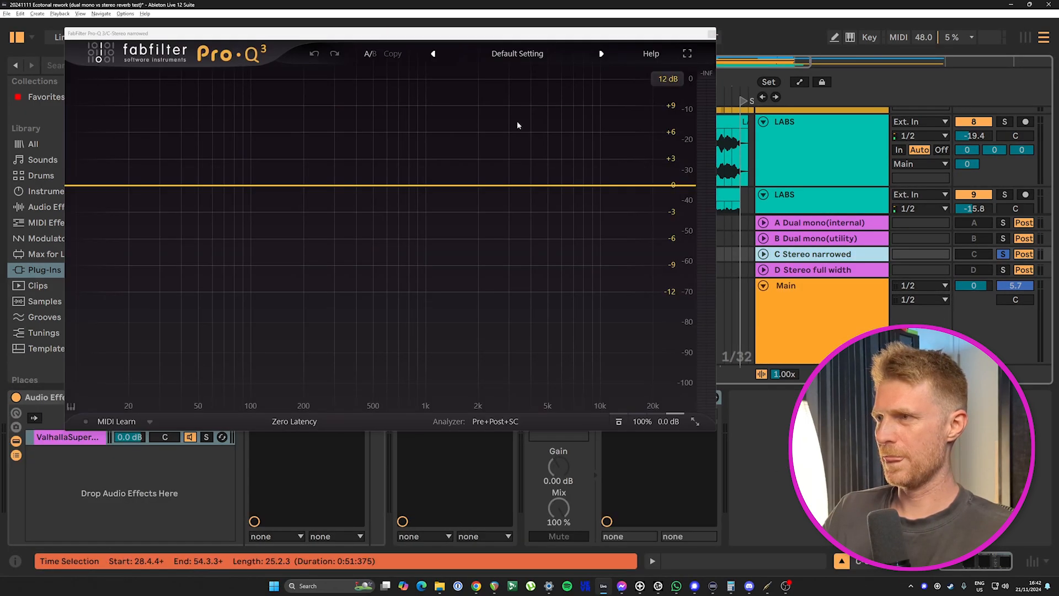
{"action": "left_click_drag", "start_coordinate": [388, 32], "coordinate": [422, 43]}
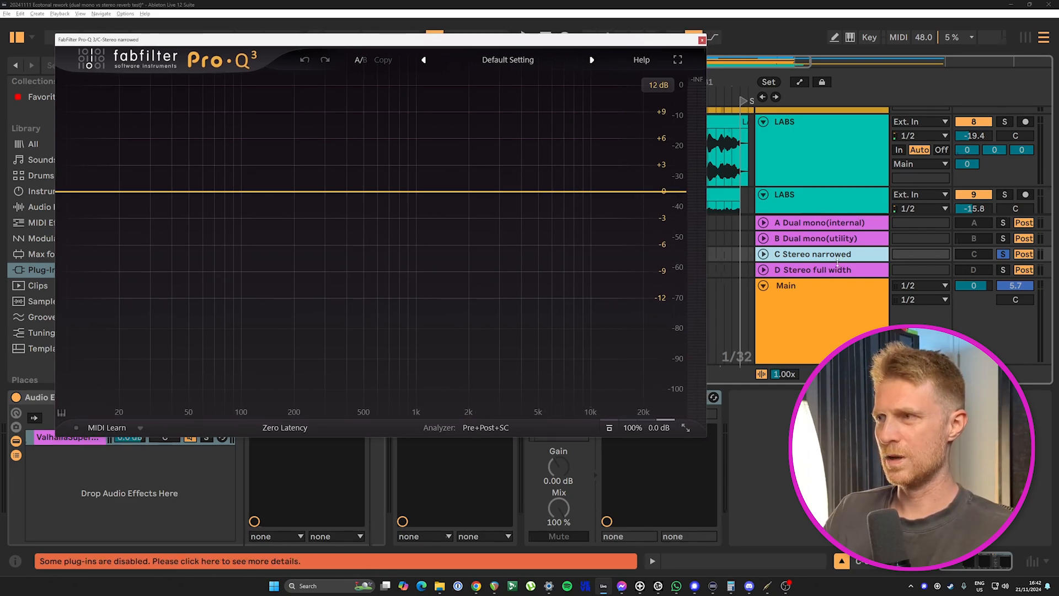
- During playback, add a bell cut of about 2.4 dB at 2163 Hz to the narrowed reverb and compare it with the full-width return
{"action": "key", "text": "space"}
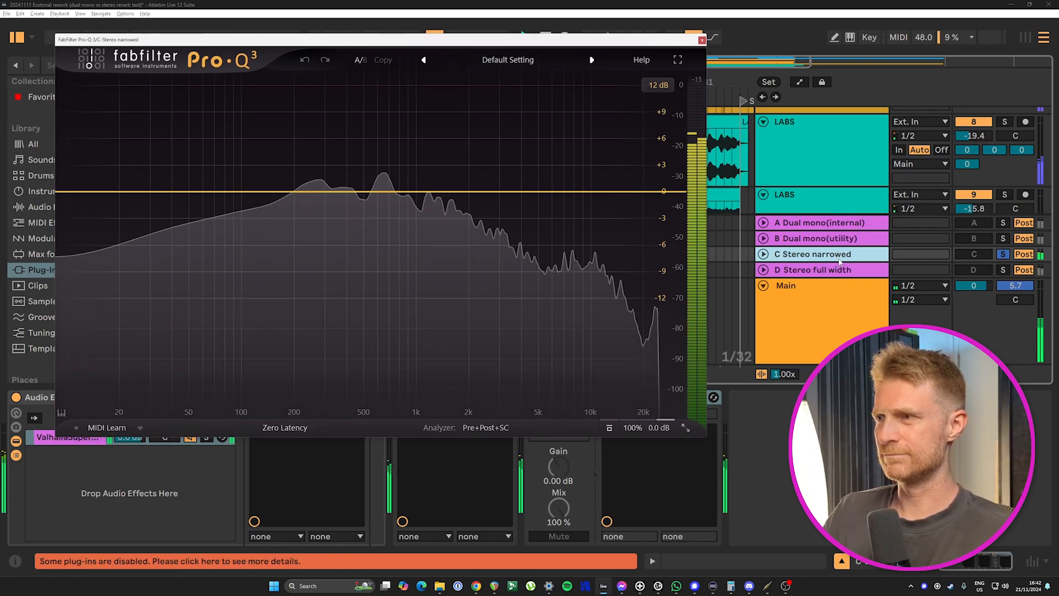
{"action": "left_click", "coordinate": [831, 271]}
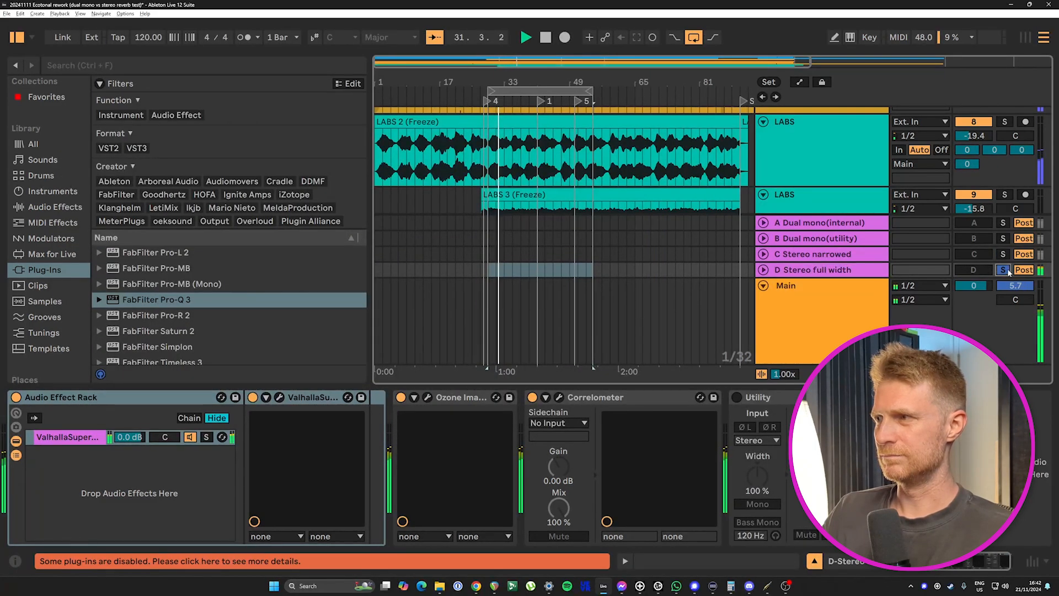
{"action": "left_click", "coordinate": [845, 258]}
{"action": "left_click_drag", "start_coordinate": [468, 191], "coordinate": [480, 217]}
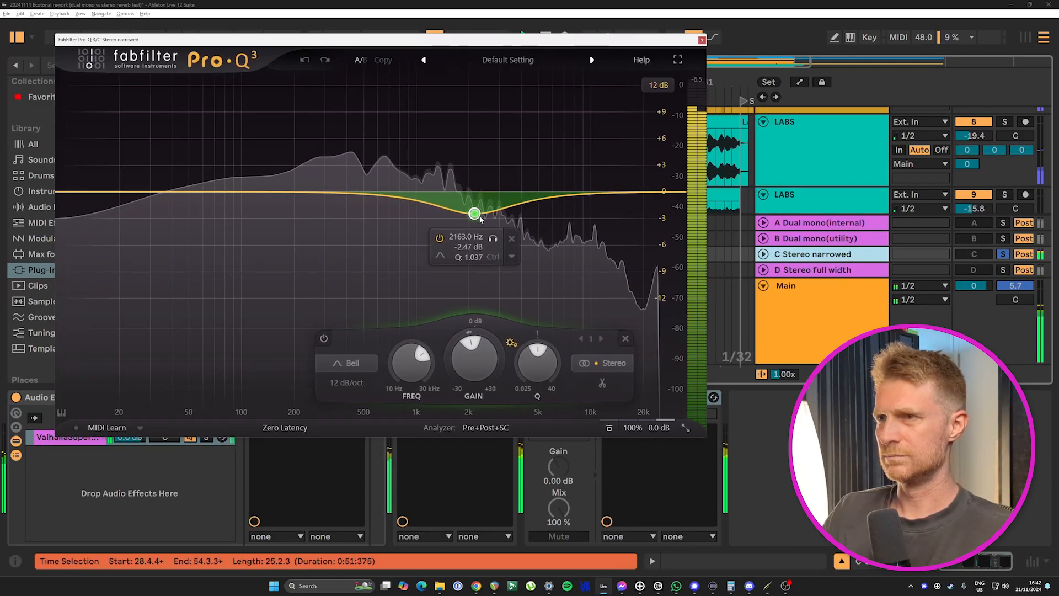
{"action": "left_click", "coordinate": [1005, 270]}
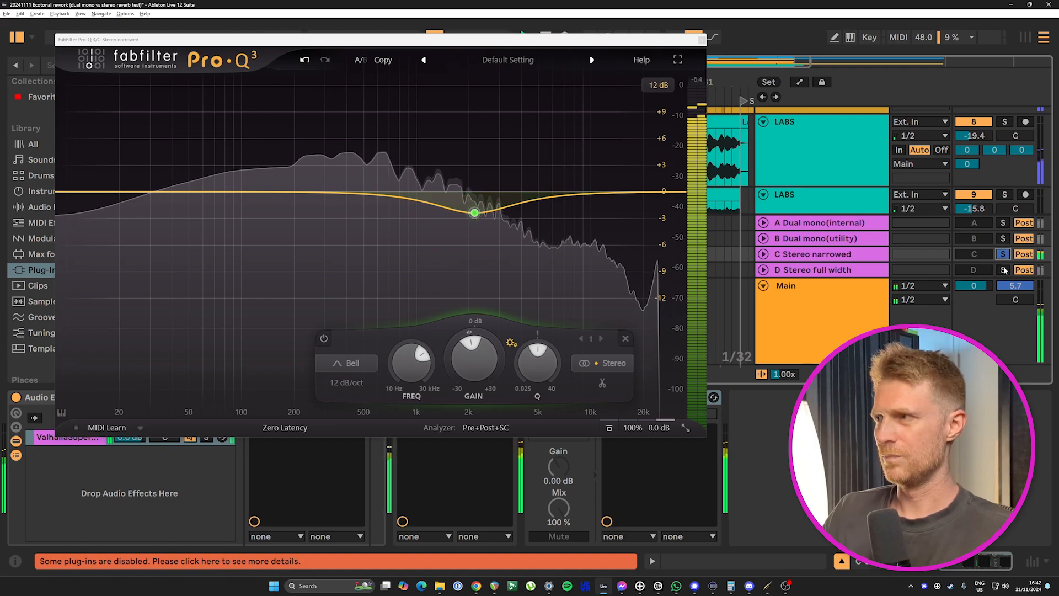
{"action": "left_click", "coordinate": [1003, 269]}
{"action": "left_click", "coordinate": [1003, 255]}
- Add a second bell cut to the narrowed reverb, check it against the full-width return, and adjust it to 673.37 Hz and -1.59 dB
{"action": "left_click", "coordinate": [359, 191]}
{"action": "left_click_drag", "start_coordinate": [359, 191], "coordinate": [374, 222]}
{"action": "left_click", "coordinate": [1004, 270]}
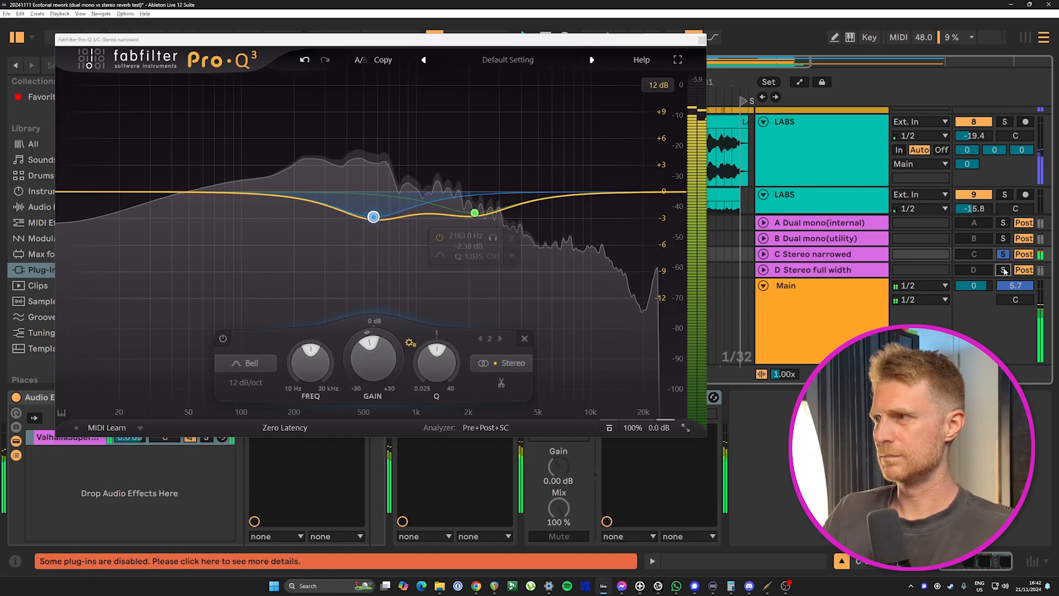
{"action": "left_click", "coordinate": [1004, 255]}
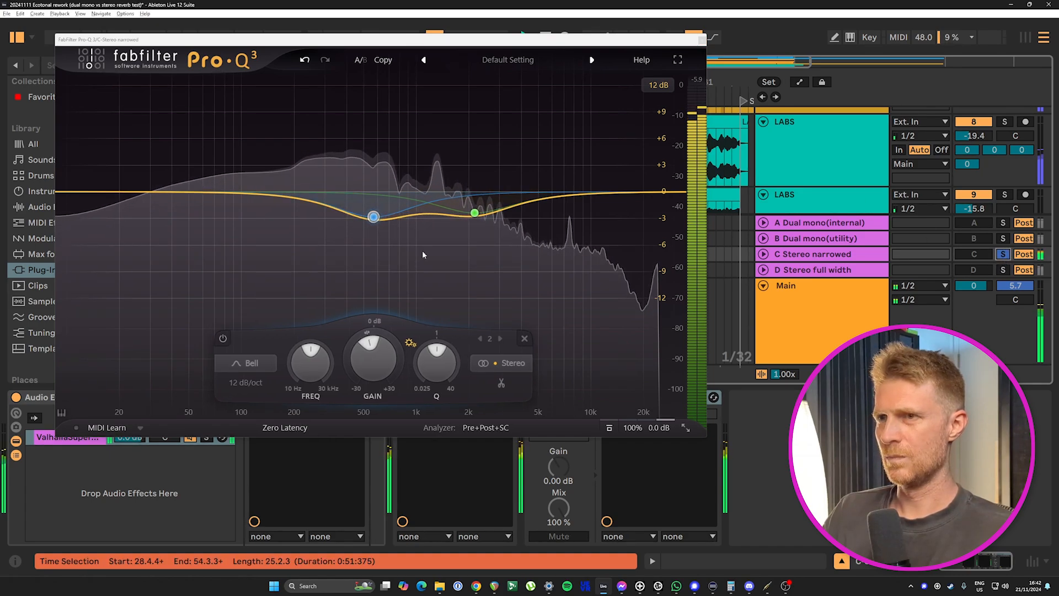
{"action": "left_click_drag", "start_coordinate": [373, 216], "coordinate": [387, 208]}
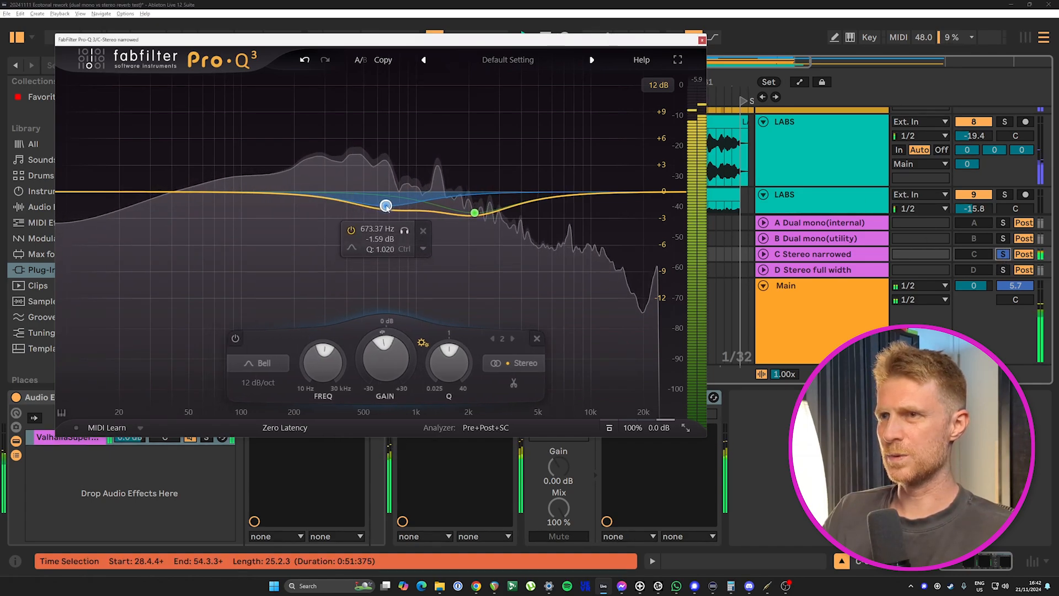
- Alternate the solo between D Stereo full width and the equalized C Stereo narrowed return to compare their tone in mono
{"action": "left_click", "coordinate": [1003, 270]}
{"action": "left_click", "coordinate": [1003, 255]}
{"action": "left_click", "coordinate": [1003, 270]}
{"action": "left_click", "coordinate": [1003, 255]}
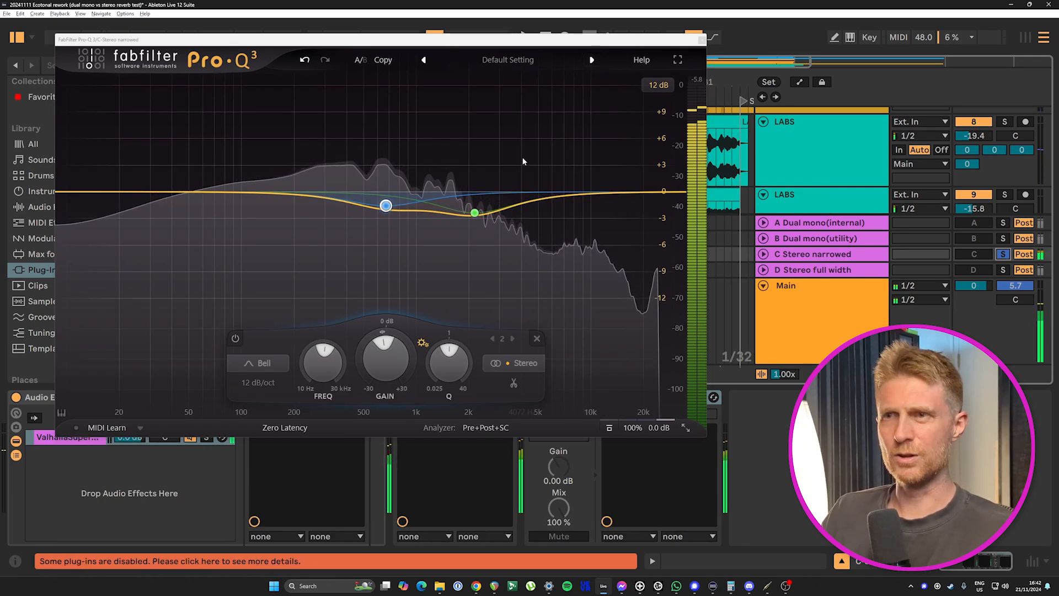
{"action": "mouse_move", "coordinate": [458, 212]}
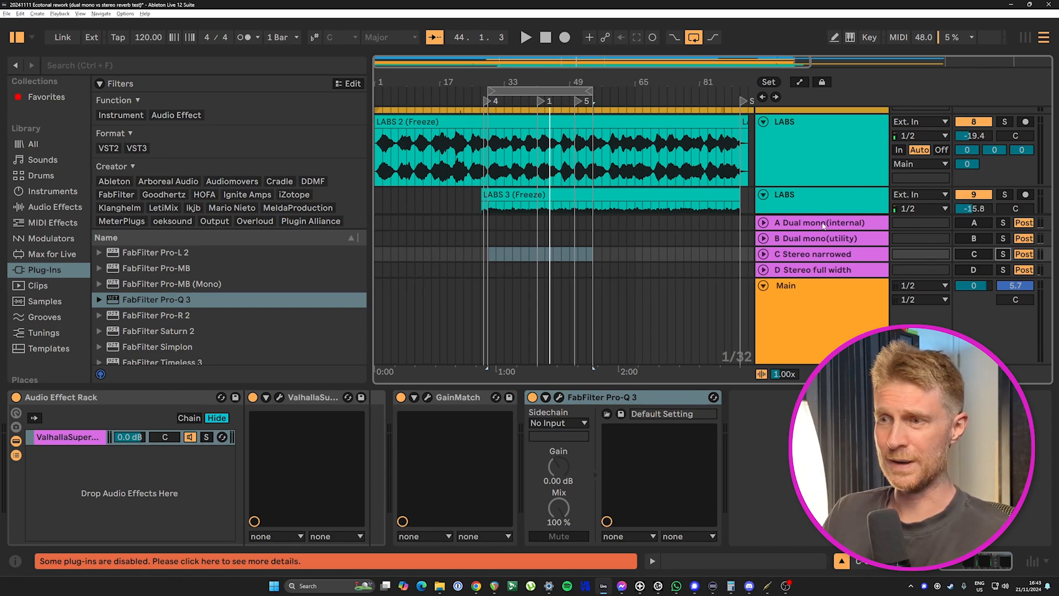
- Turn off Mono in the Main track's Utility and show the devices of the A Dual mono(internal) return
{"action": "left_click", "coordinate": [823, 223]}
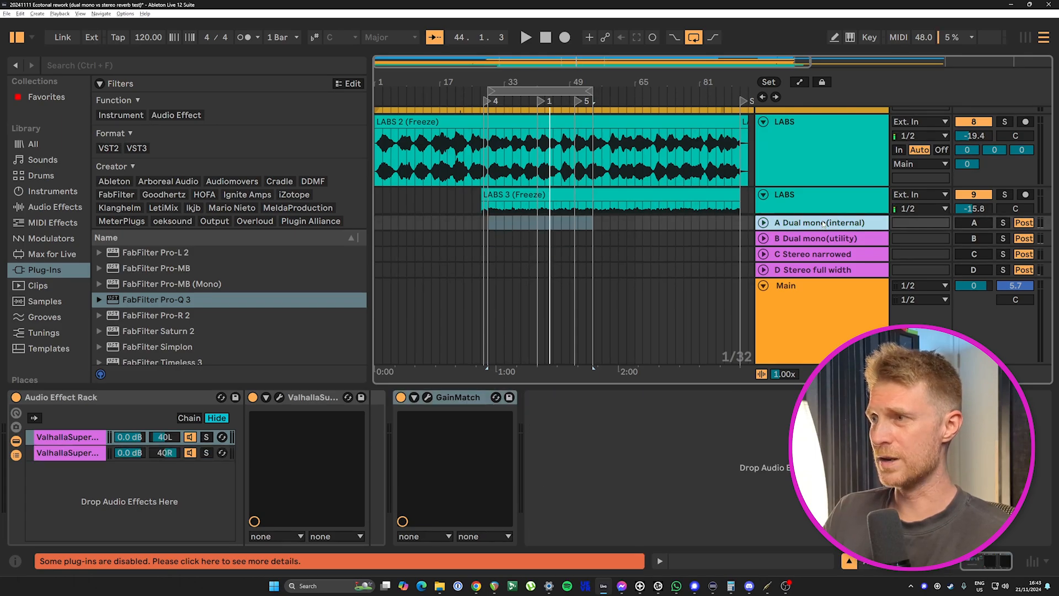
{"action": "left_click", "coordinate": [809, 324]}
{"action": "left_click", "coordinate": [504, 504]}
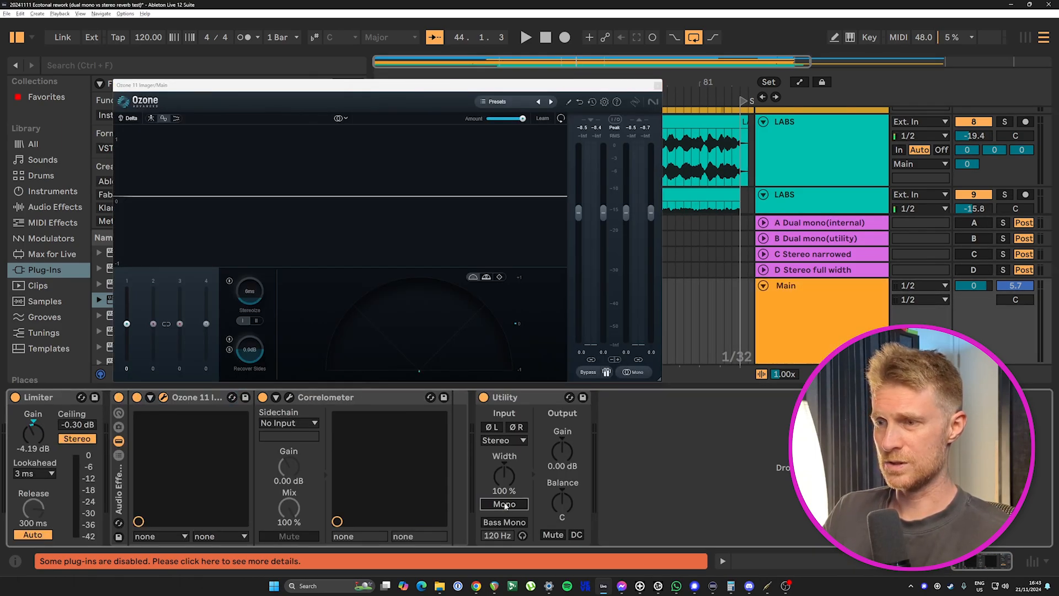
{"action": "left_click", "coordinate": [836, 226]}
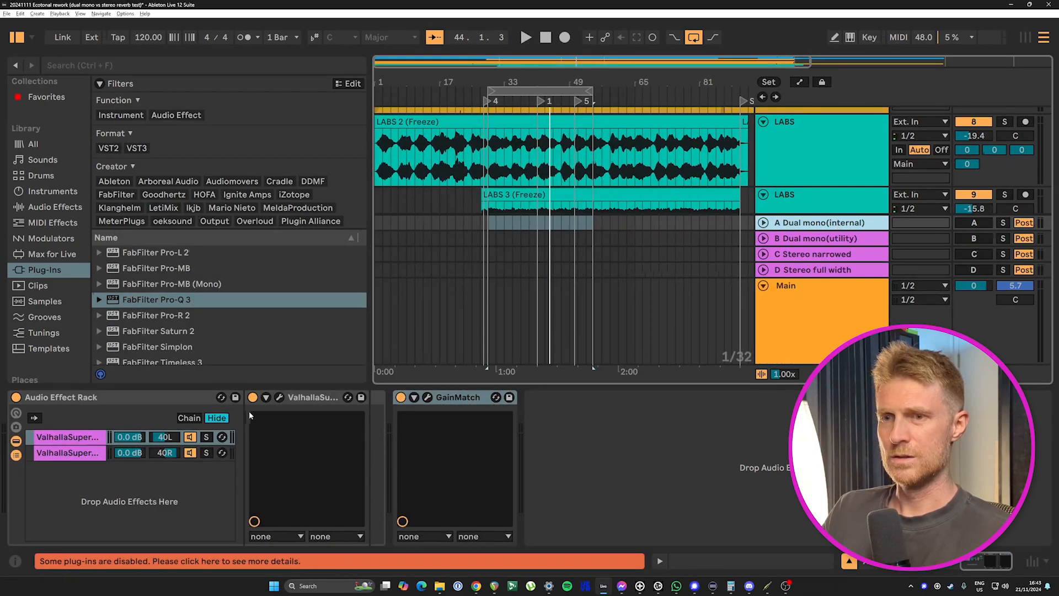
- Inspect the 40L chain's ValhallaSupermassive settings in the A return's rack, then show the 40R chain
{"action": "left_click", "coordinate": [68, 437]}
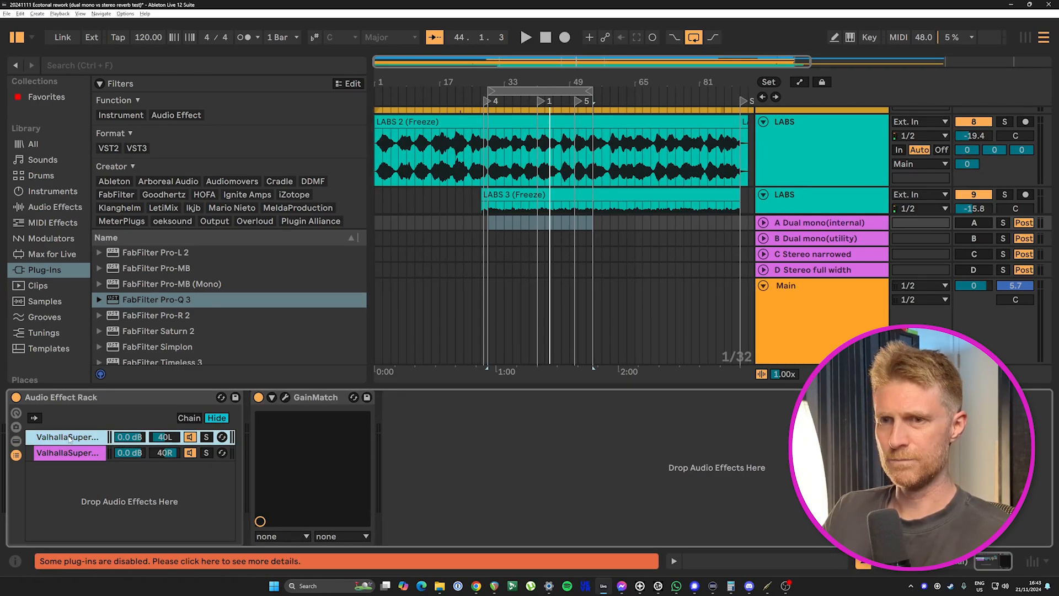
{"action": "double_click", "coordinate": [69, 440]}
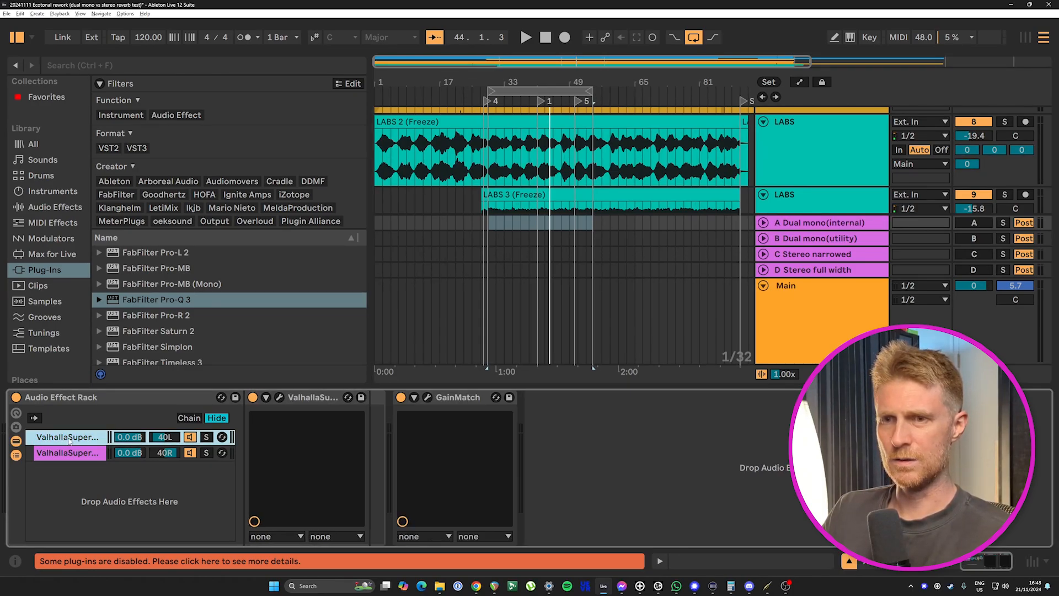
{"action": "left_click", "coordinate": [278, 398]}
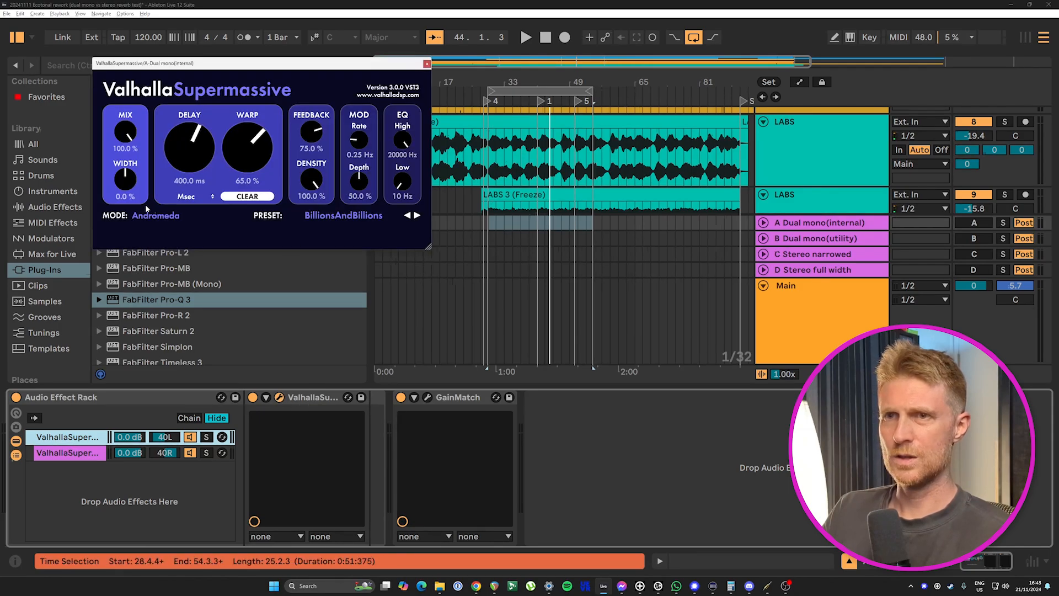
{"action": "left_click", "coordinate": [427, 65]}
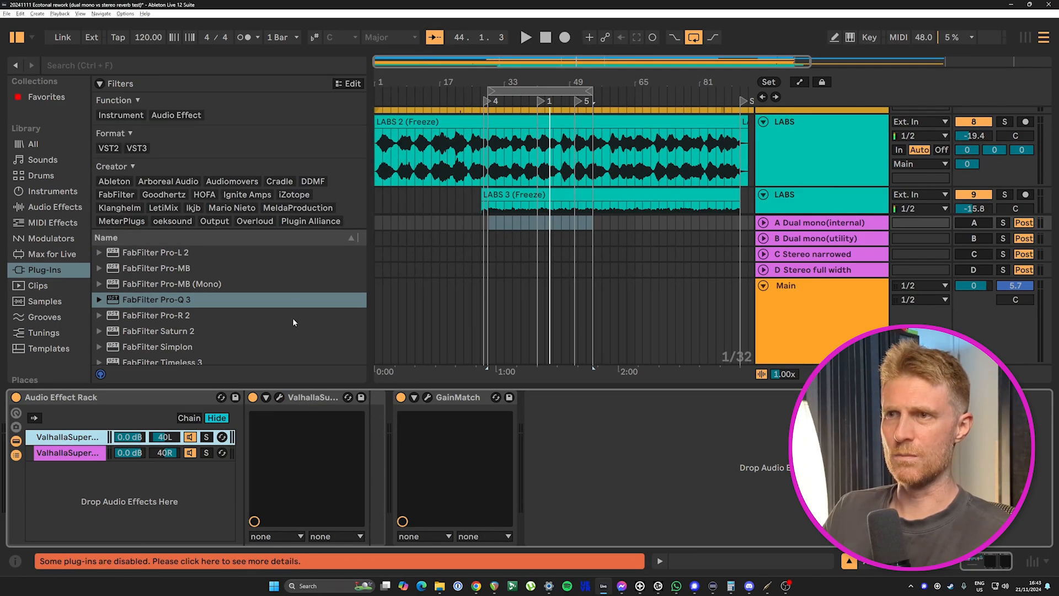
{"action": "left_click", "coordinate": [74, 452]}
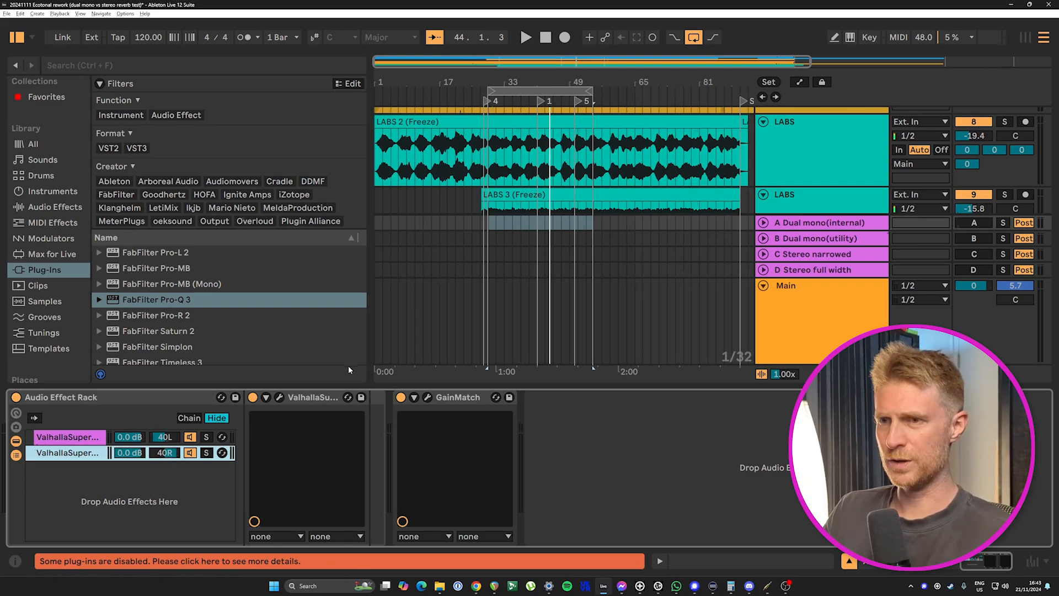
- Solo A Dual mono(internal), play the looped section and compare it in stereo with D Stereo full width, ending on the A return
{"action": "left_click", "coordinate": [1001, 222]}
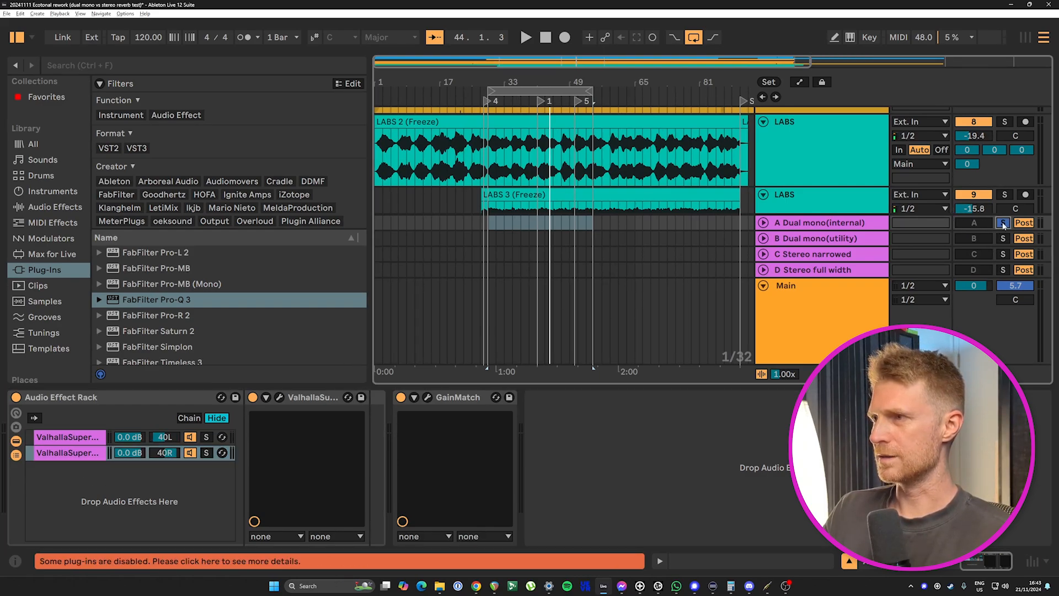
{"action": "key", "text": "space"}
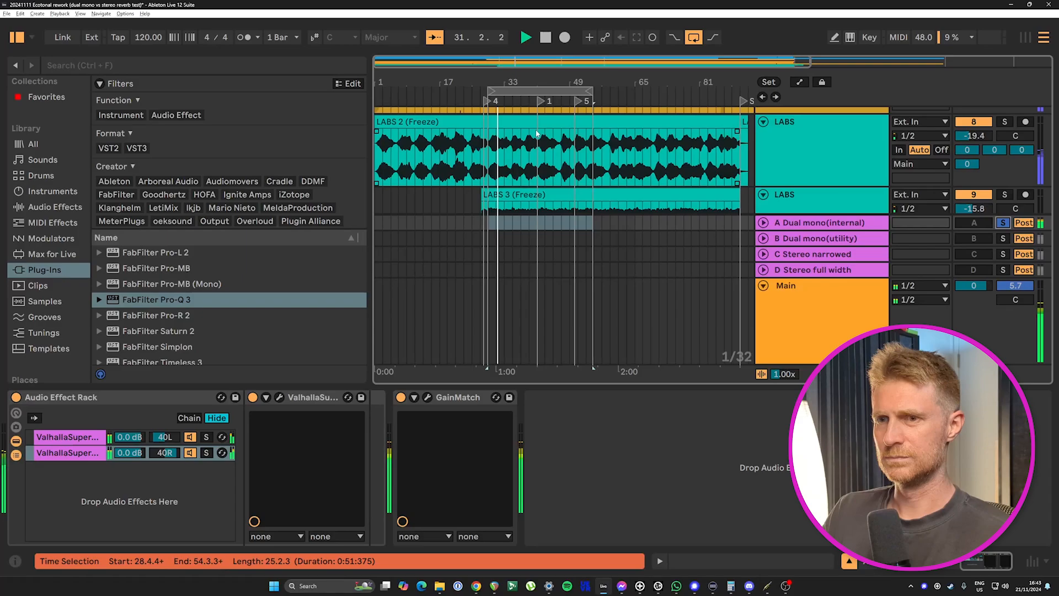
{"action": "left_click", "coordinate": [1003, 271]}
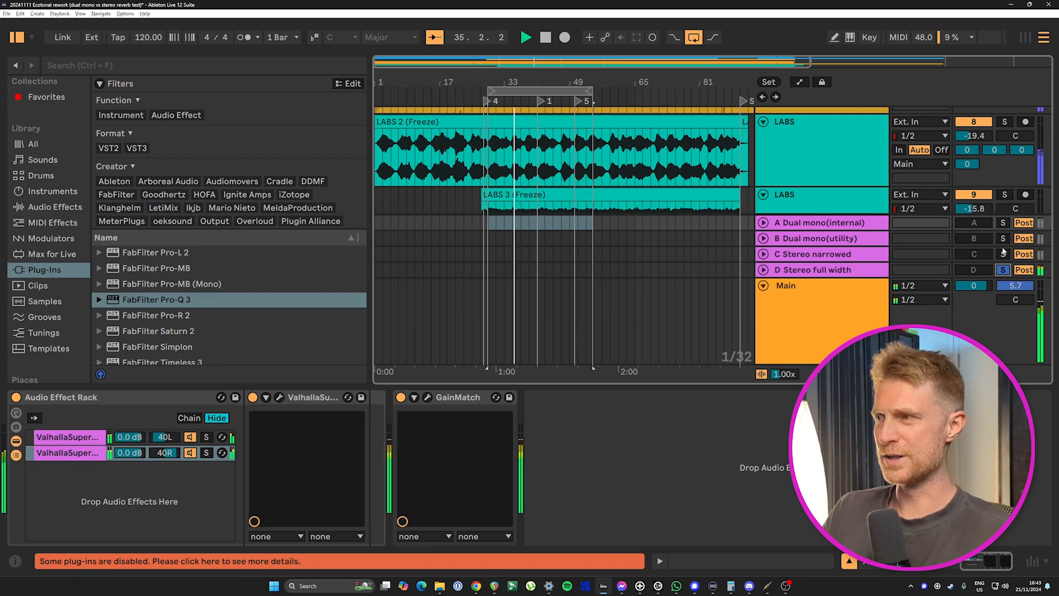
{"action": "left_click", "coordinate": [1003, 223]}
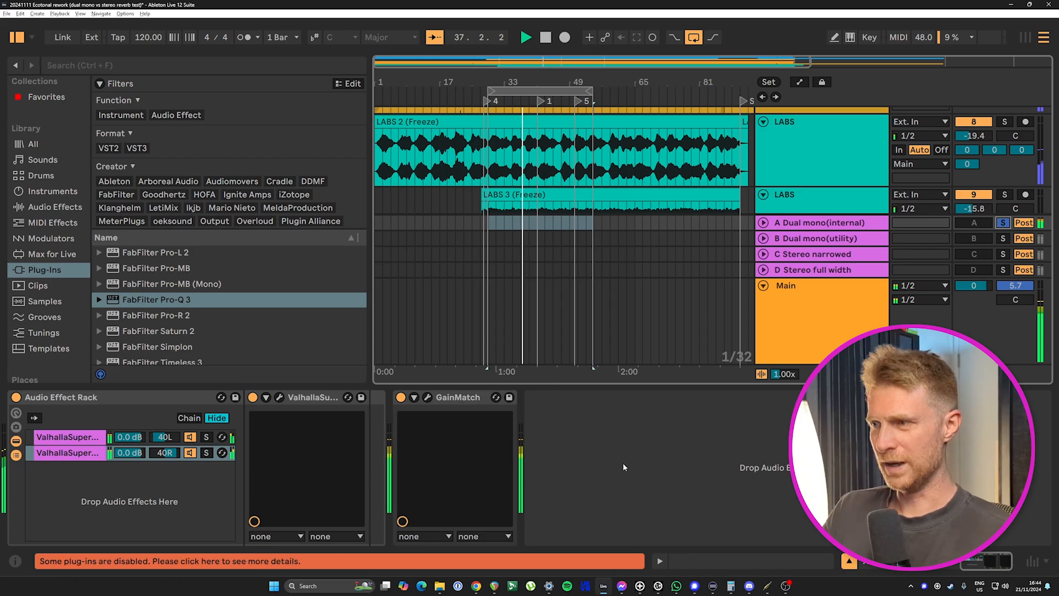
- Enable Mono in the Main track's Utility and alternate the solo between A Dual mono(internal) and D Stereo full width, ending on A
{"action": "left_click", "coordinate": [793, 311]}
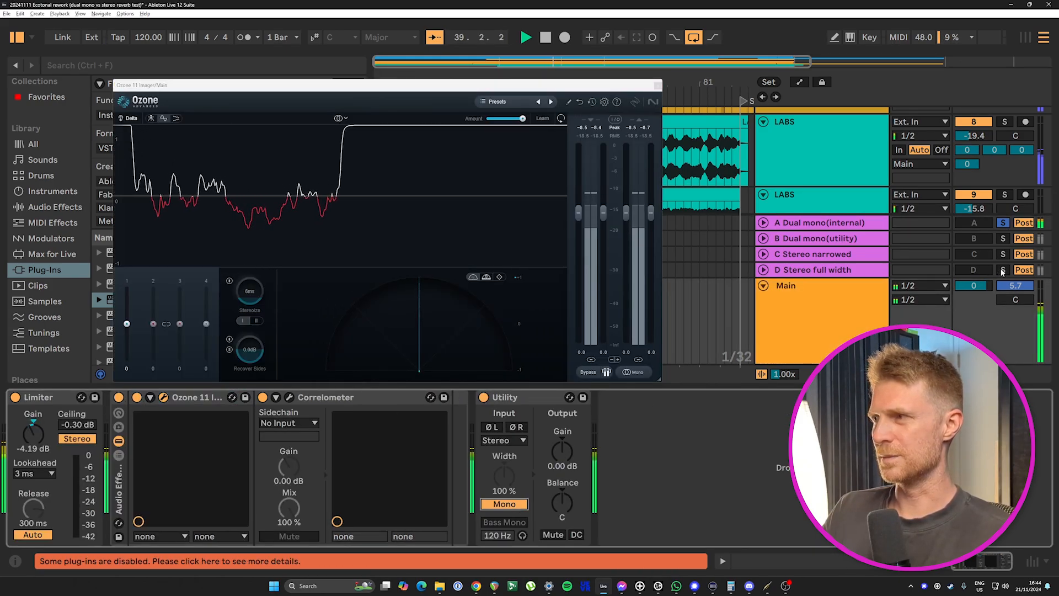
{"action": "left_click", "coordinate": [844, 223]}
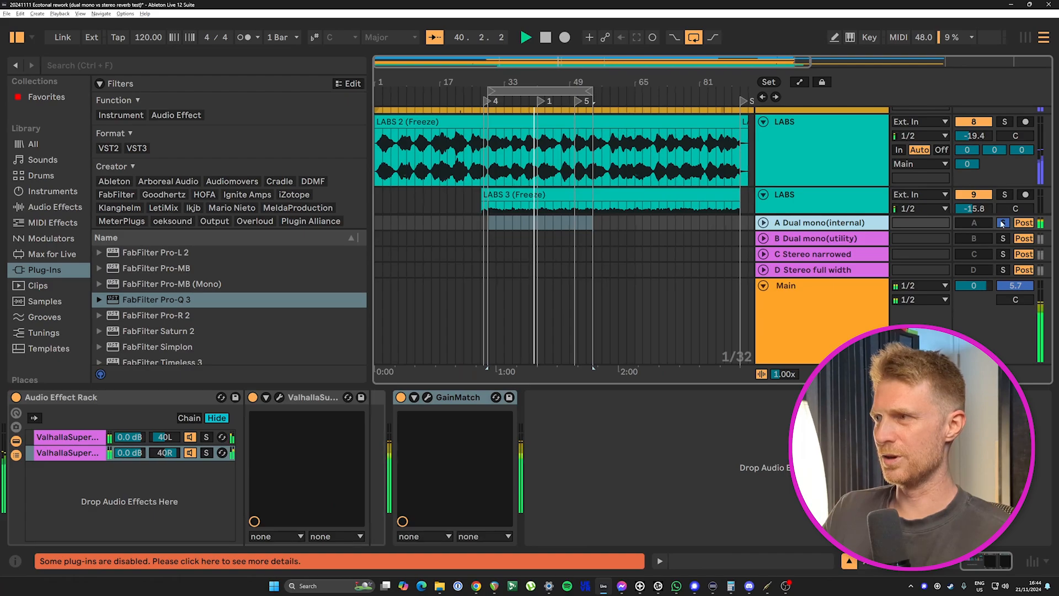
{"action": "left_click", "coordinate": [1004, 271]}
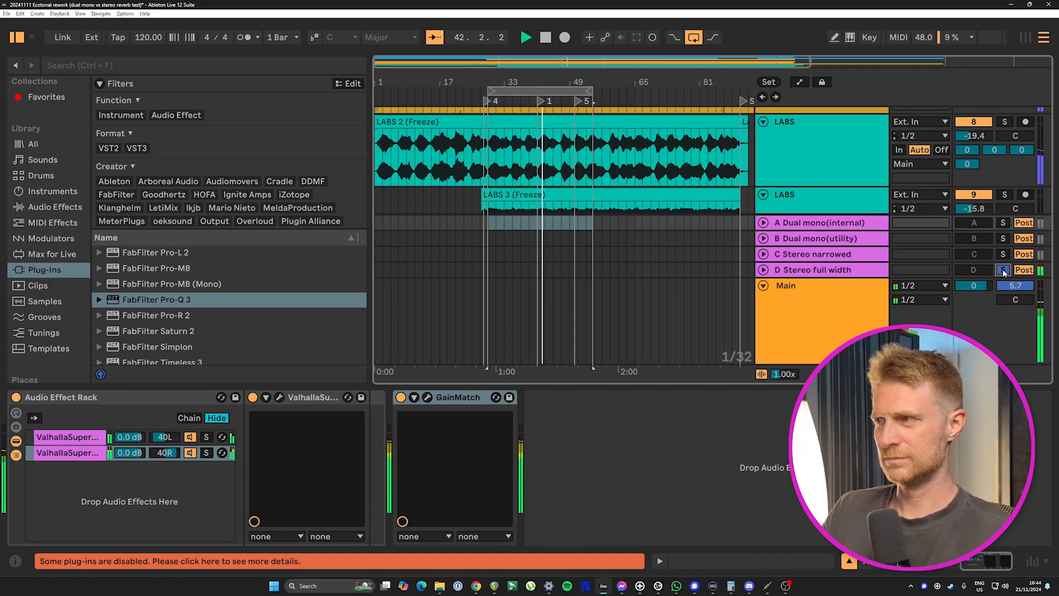
{"action": "left_click", "coordinate": [1003, 224]}
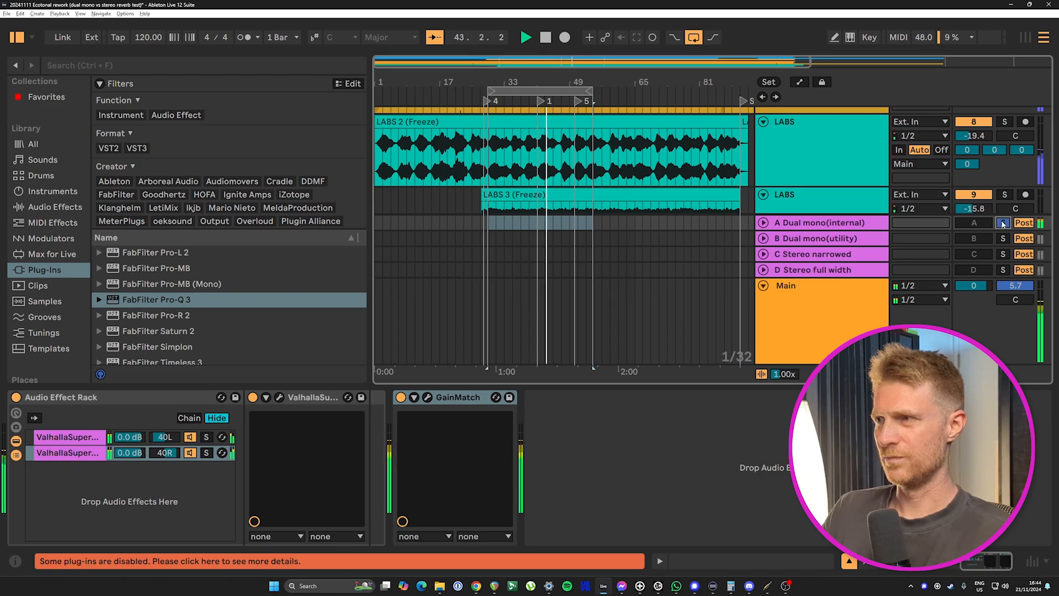
{"action": "left_click", "coordinate": [1004, 270]}
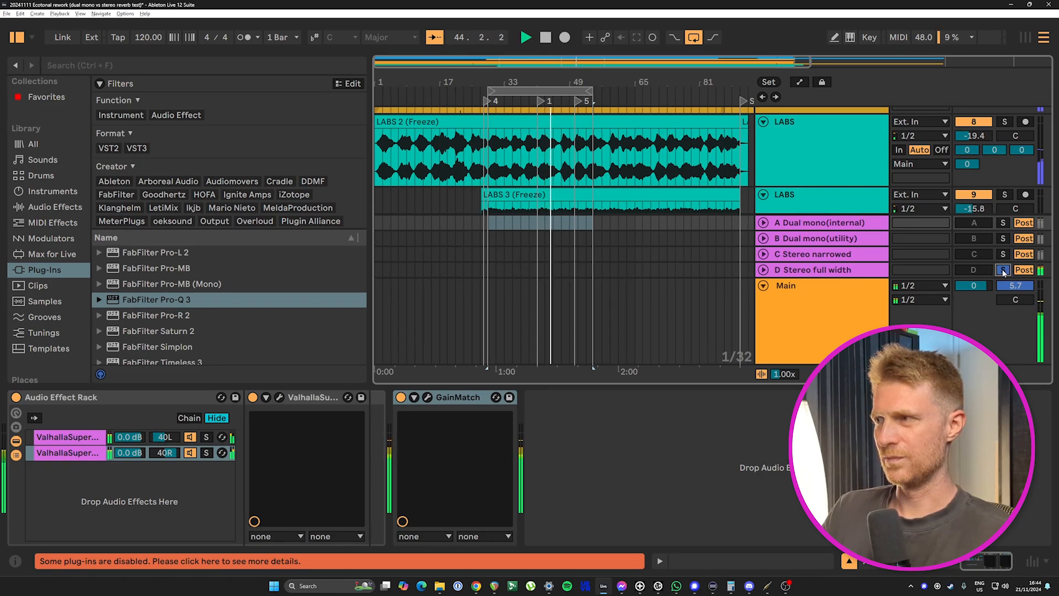
{"action": "left_click", "coordinate": [1003, 223]}
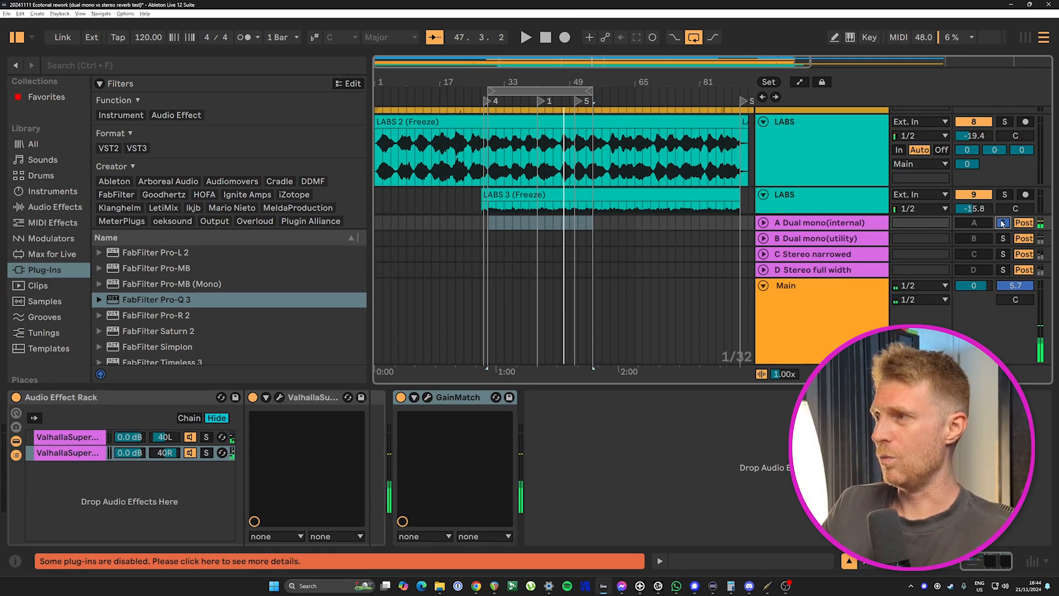
- Show the A Dual mono(internal) rack again and go through its 40L and 40R ValhallaSupermassive chains
{"action": "left_click", "coordinate": [838, 223]}
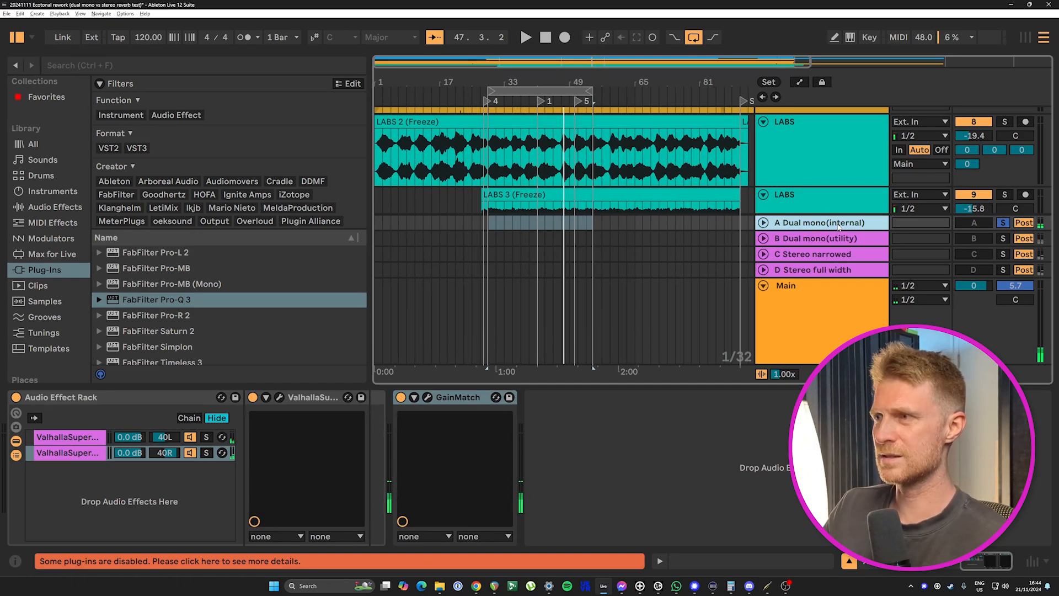
{"action": "left_click", "coordinate": [66, 439]}
{"action": "left_click", "coordinate": [65, 453]}
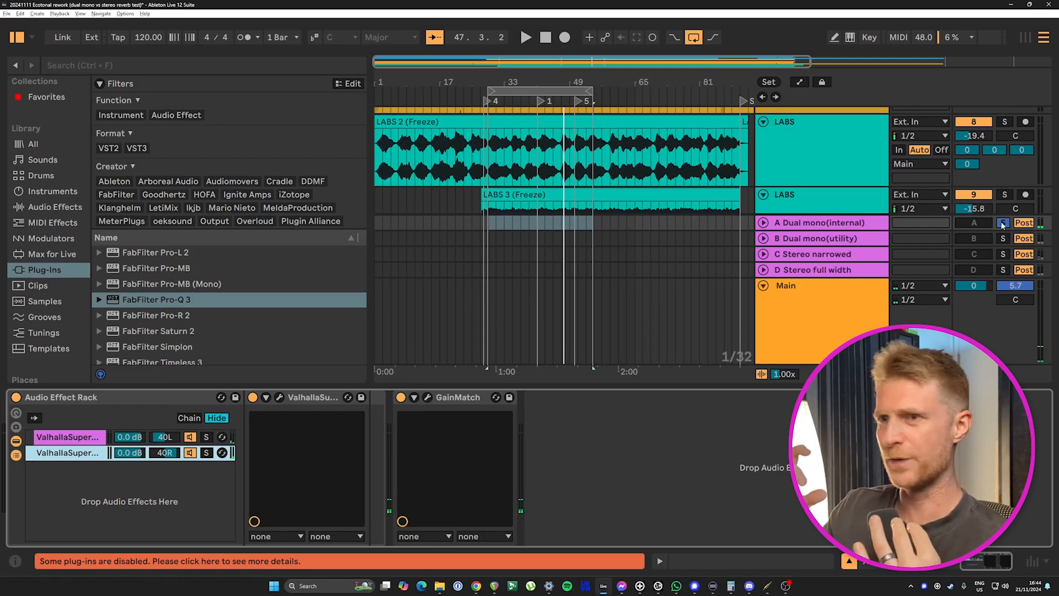
- Turn off Mono in the Main track's Utility and play the looped section, checking the A Dual mono(internal) and D Stereo full width racks
{"action": "left_click", "coordinate": [818, 335]}
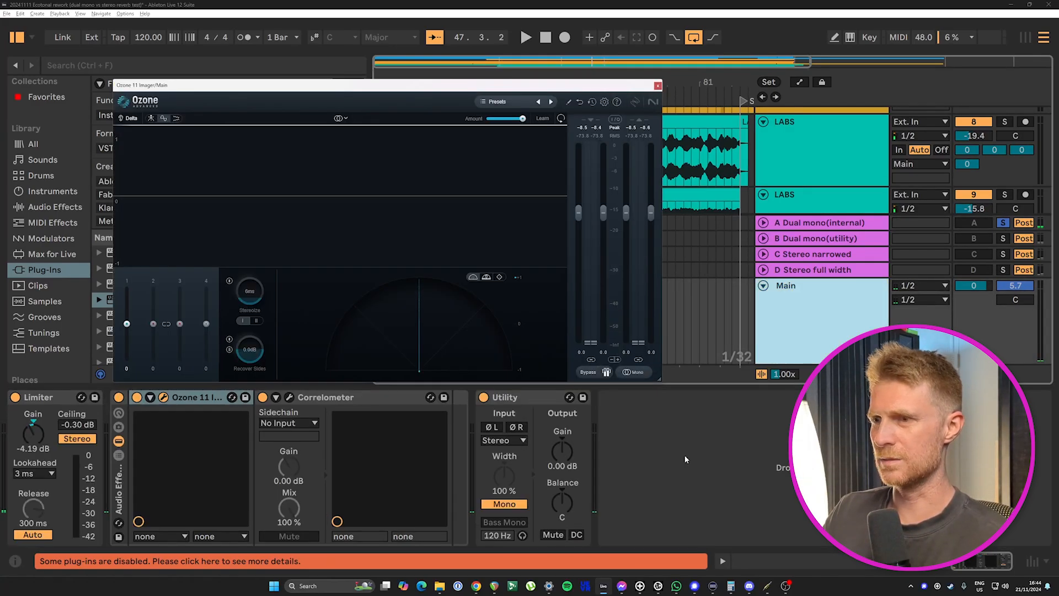
{"action": "left_click", "coordinate": [512, 505]}
{"action": "left_click", "coordinate": [798, 223]}
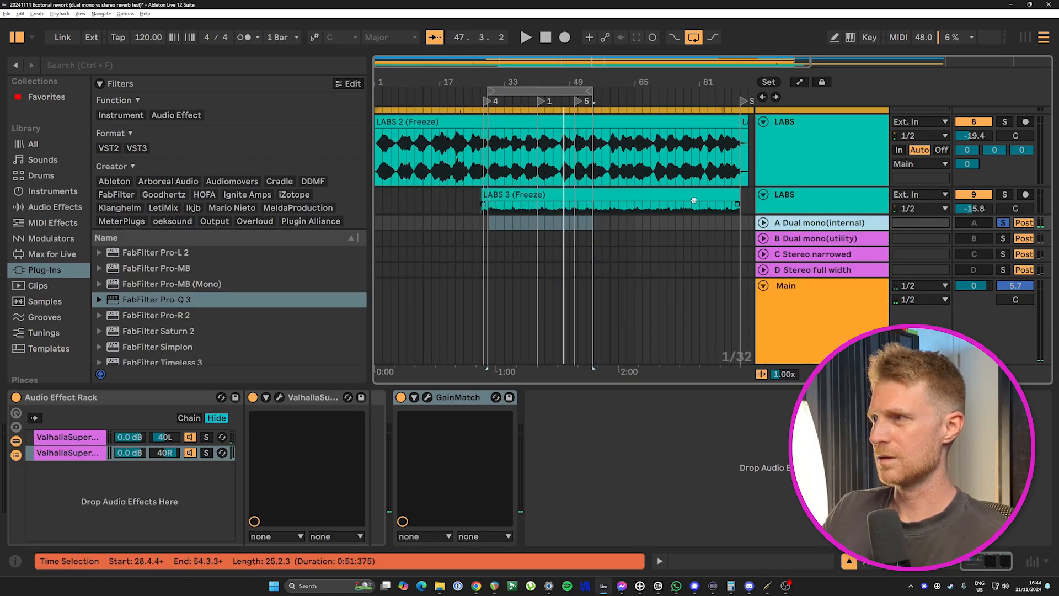
{"action": "key", "text": "space"}
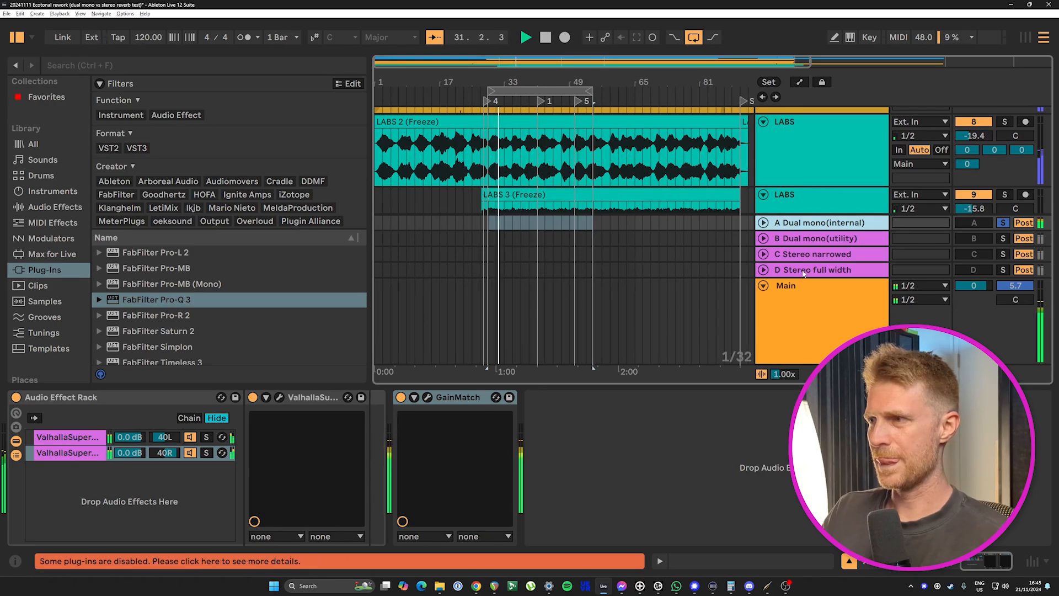
{"action": "left_click", "coordinate": [854, 271]}
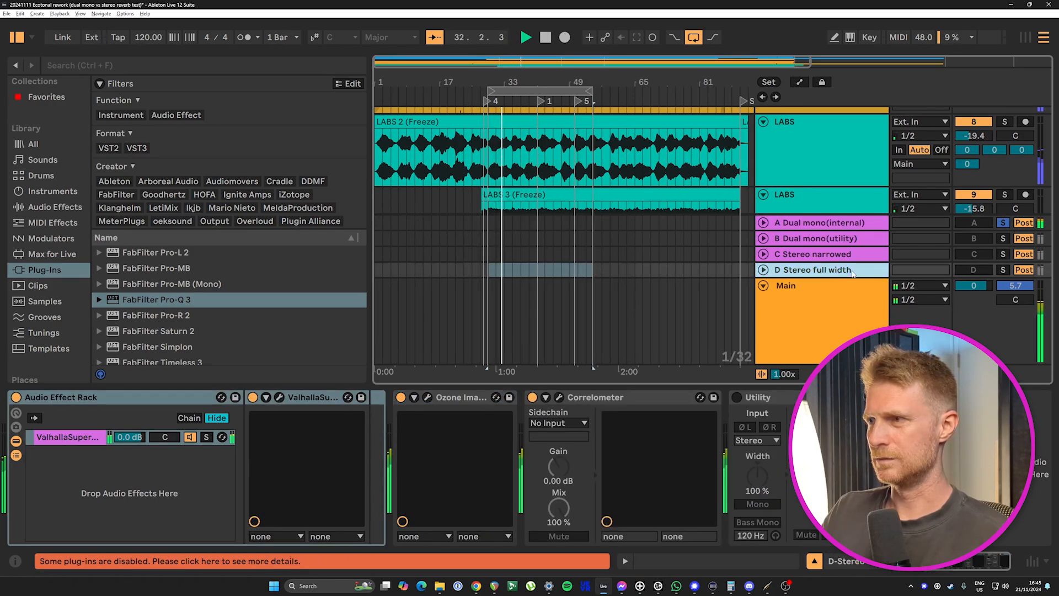
- Enable Mono in the Main track's Utility and compare D Stereo full width with A Dual mono(internal) by solo, then stop and close Ozone Imager
{"action": "left_click", "coordinate": [862, 343]}
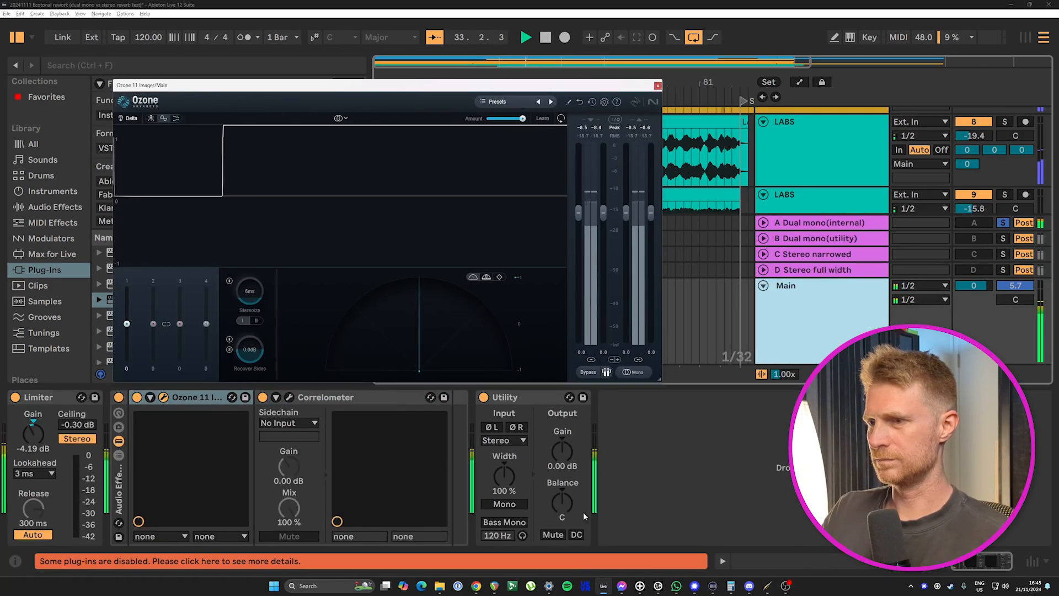
{"action": "left_click", "coordinate": [504, 504]}
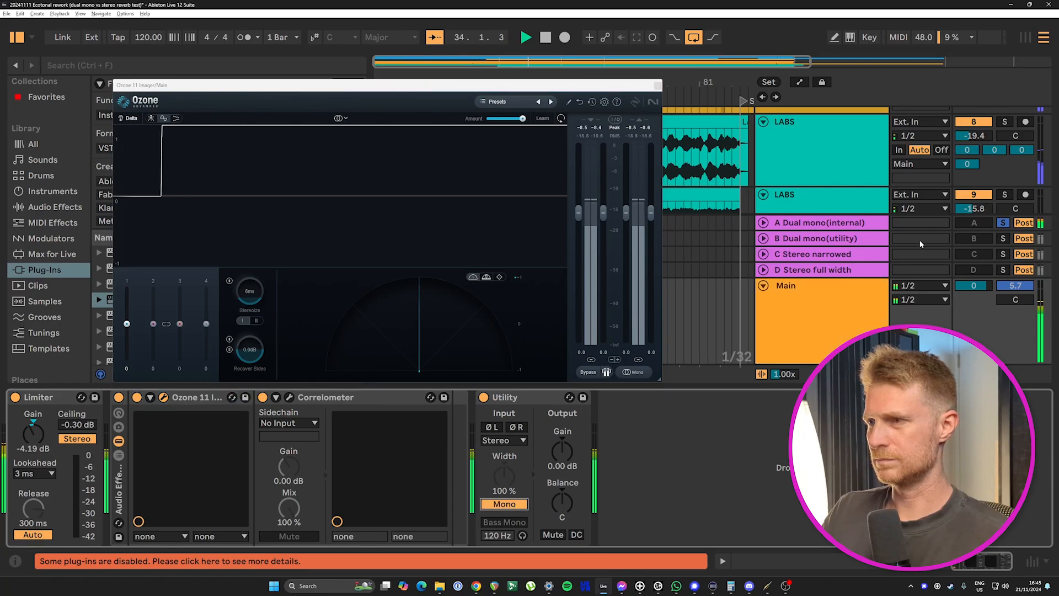
{"action": "left_click", "coordinate": [1004, 270]}
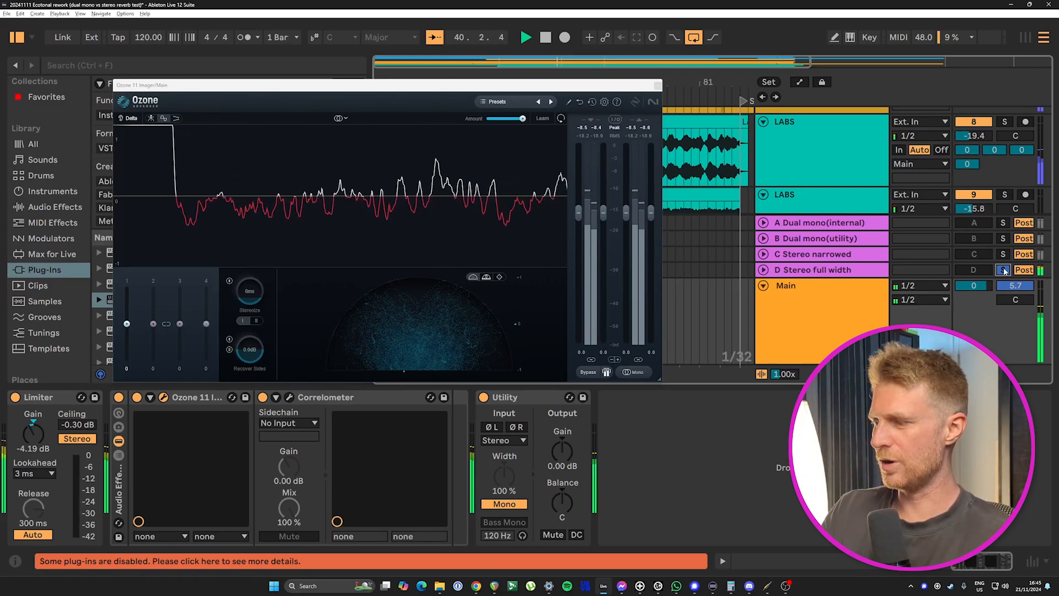
{"action": "left_click", "coordinate": [1002, 223]}
{"action": "key", "text": "space"}
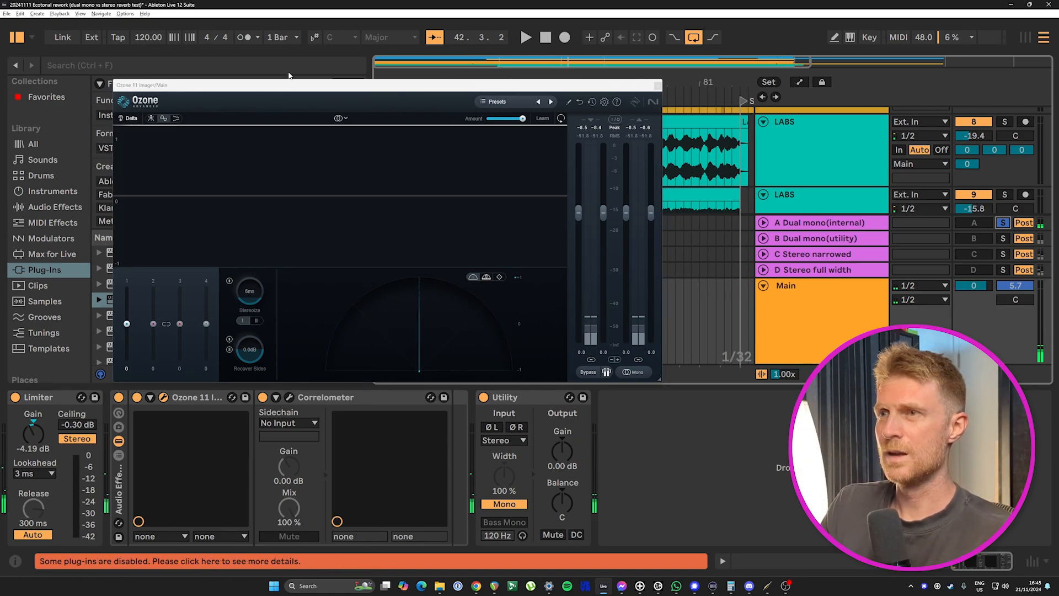
{"action": "left_click", "coordinate": [657, 85]}
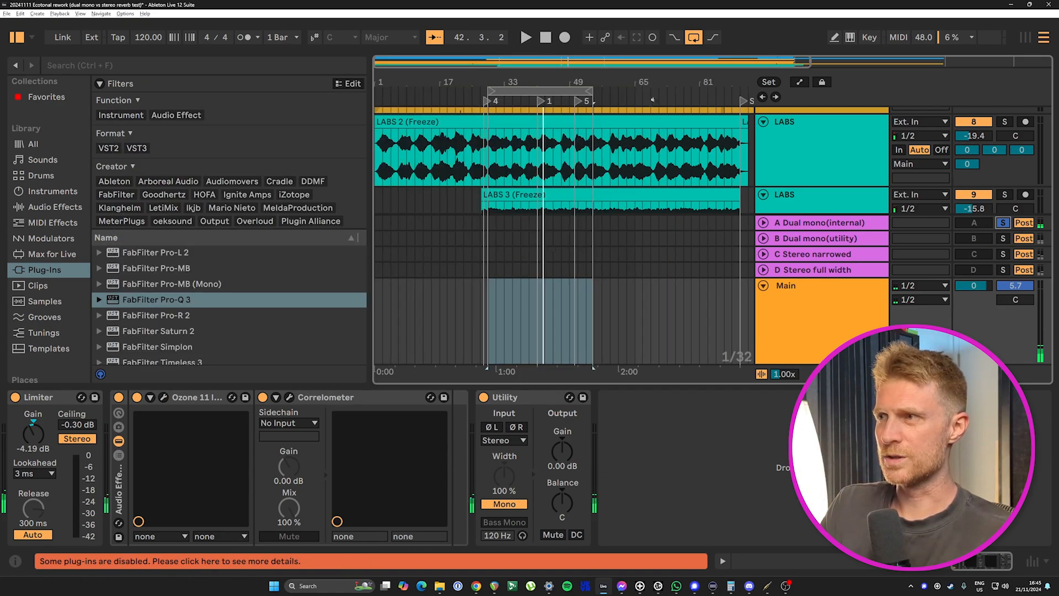
- Inspect the 40L chain's ValhallaSupermassive settings in the A Dual mono(internal) rack and close the plug-in window
{"action": "left_click", "coordinate": [777, 222]}
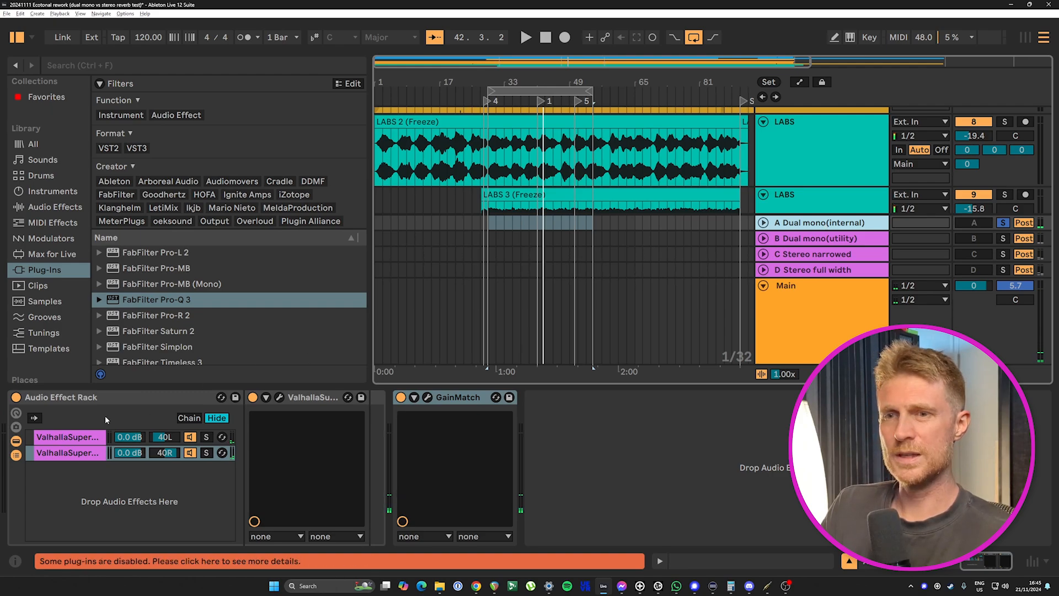
{"action": "left_click", "coordinate": [78, 437]}
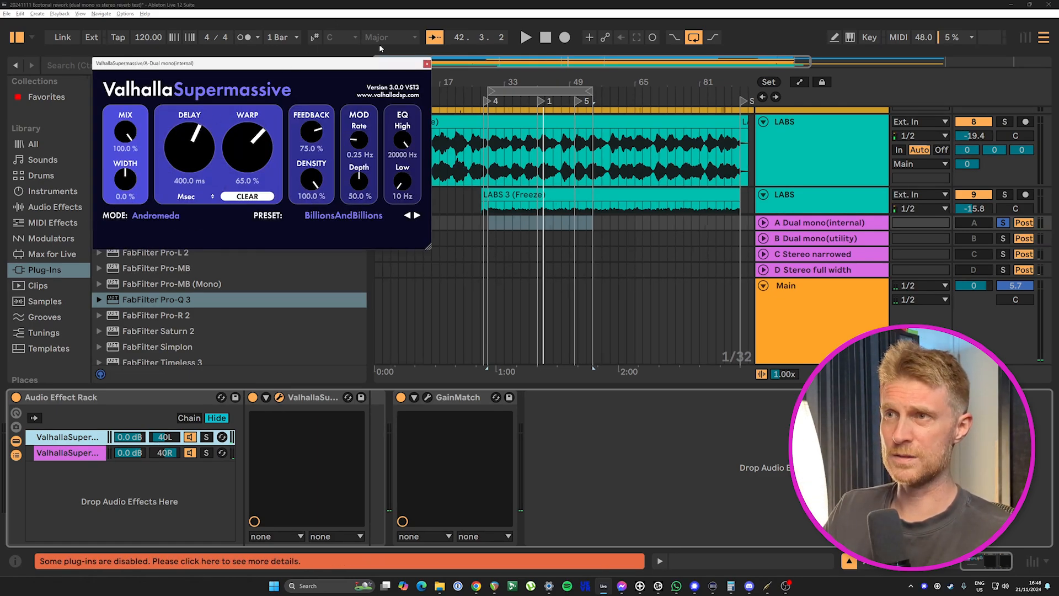
{"action": "left_click", "coordinate": [427, 64]}
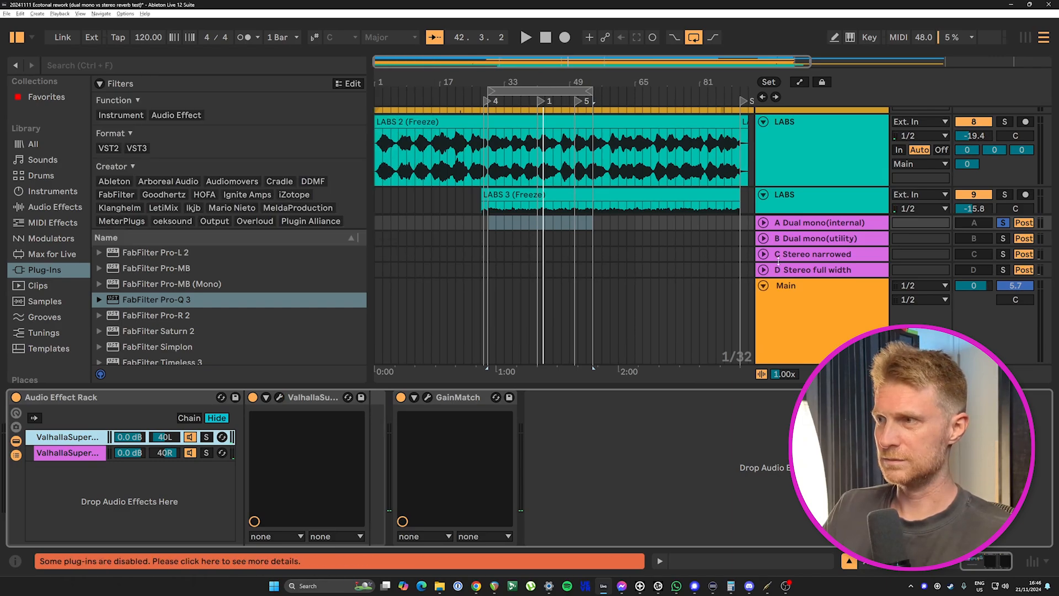
- Inspect the 37L chain's ValhallaSupermassive settings in the B Dual mono(utility) rack and close the plug-in window
{"action": "left_click", "coordinate": [821, 243]}
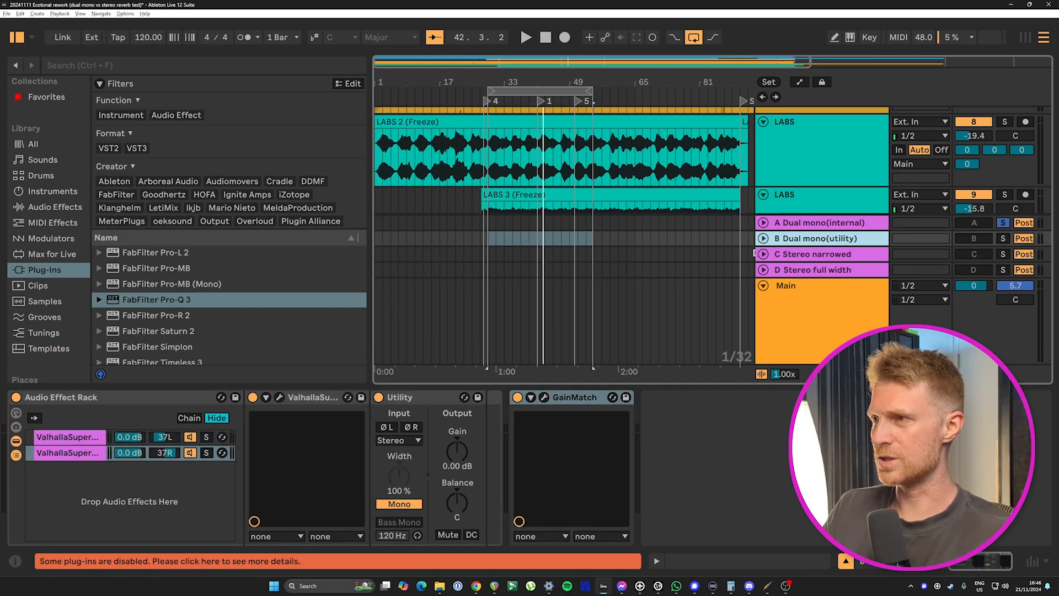
{"action": "left_click", "coordinate": [77, 441]}
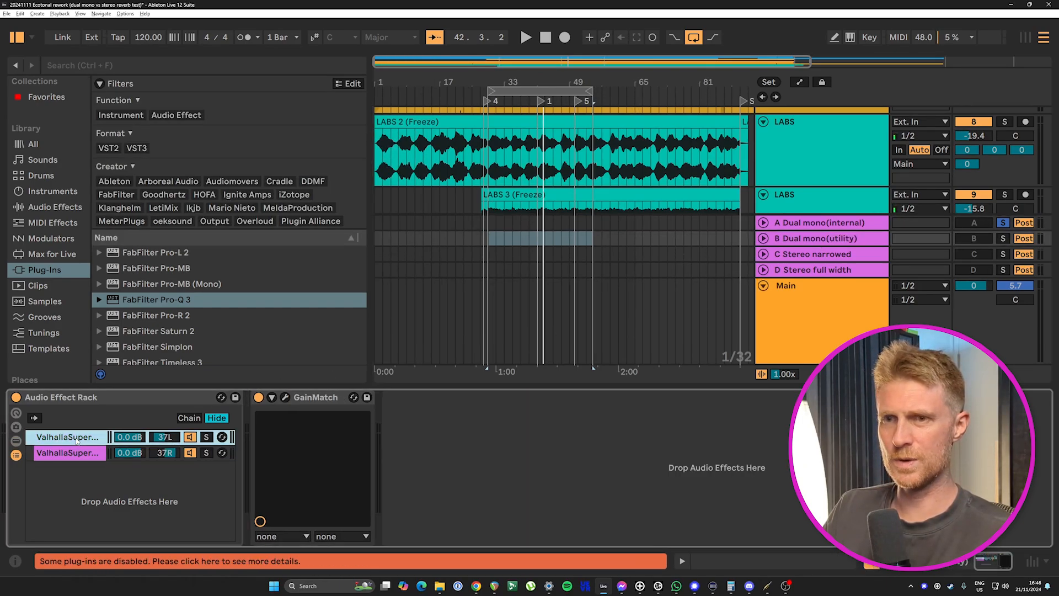
{"action": "double_click", "coordinate": [69, 438]}
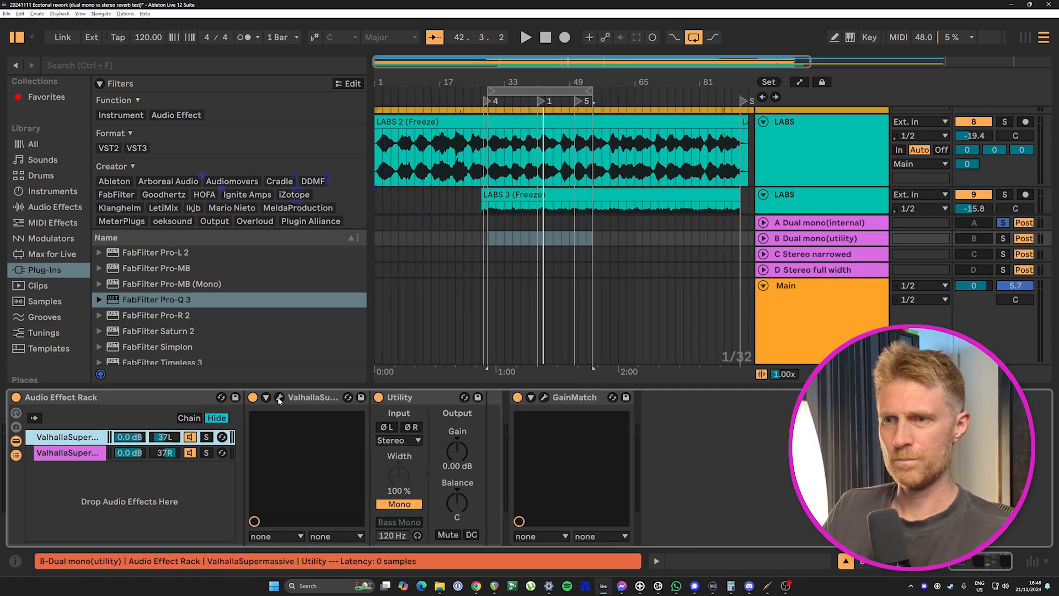
{"action": "left_click", "coordinate": [279, 399]}
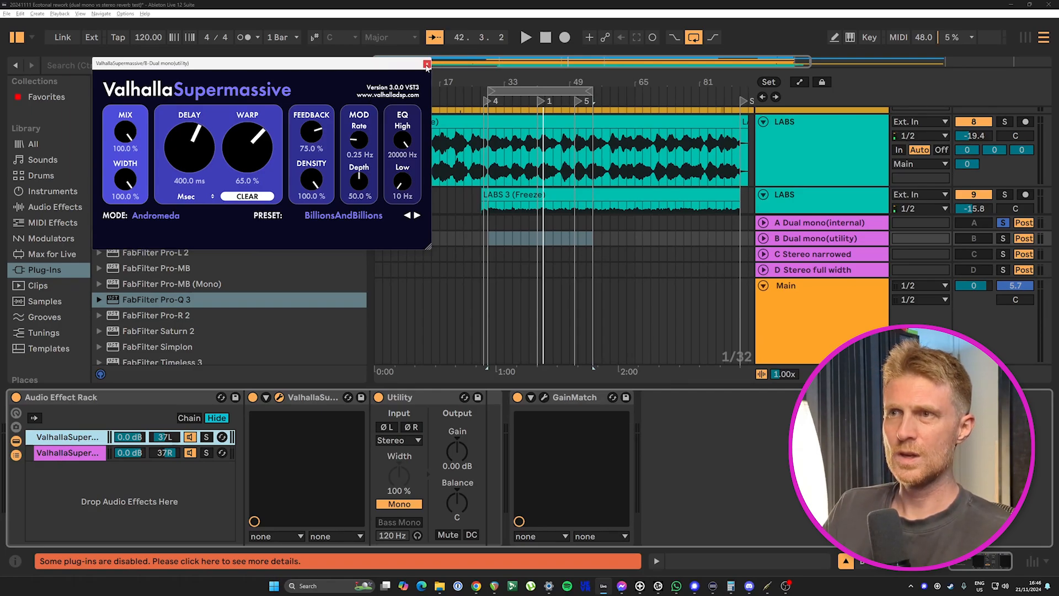
{"action": "left_click", "coordinate": [427, 65]}
- Examine the Utility in the B return's 37L chain and compare the 37L and 37R chains
{"action": "left_click", "coordinate": [423, 400]}
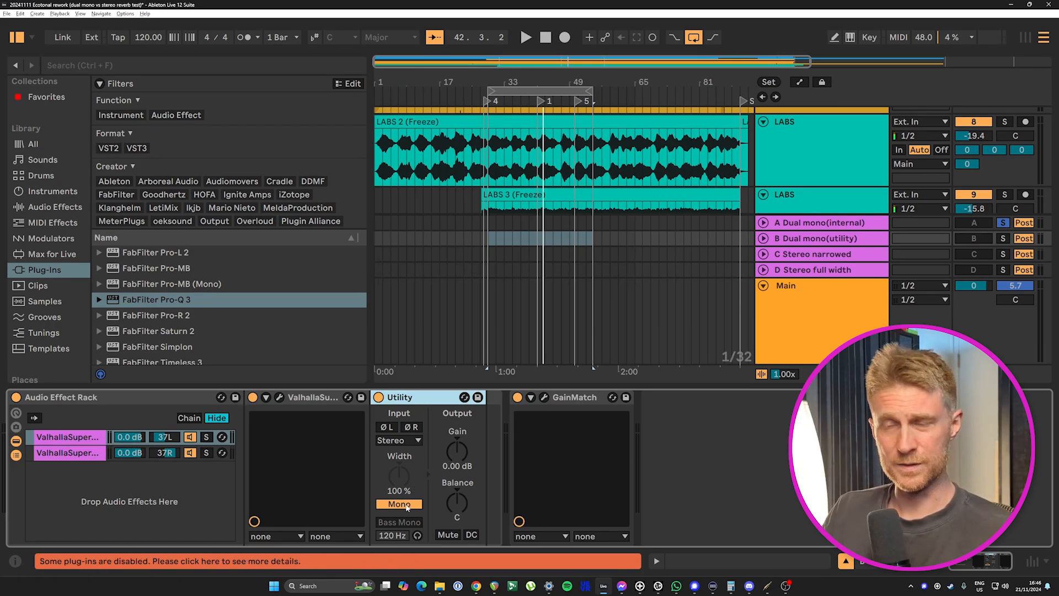
{"action": "left_click", "coordinate": [50, 438]}
{"action": "left_click", "coordinate": [55, 456]}
{"action": "left_click", "coordinate": [64, 442]}
{"action": "left_click", "coordinate": [64, 453]}
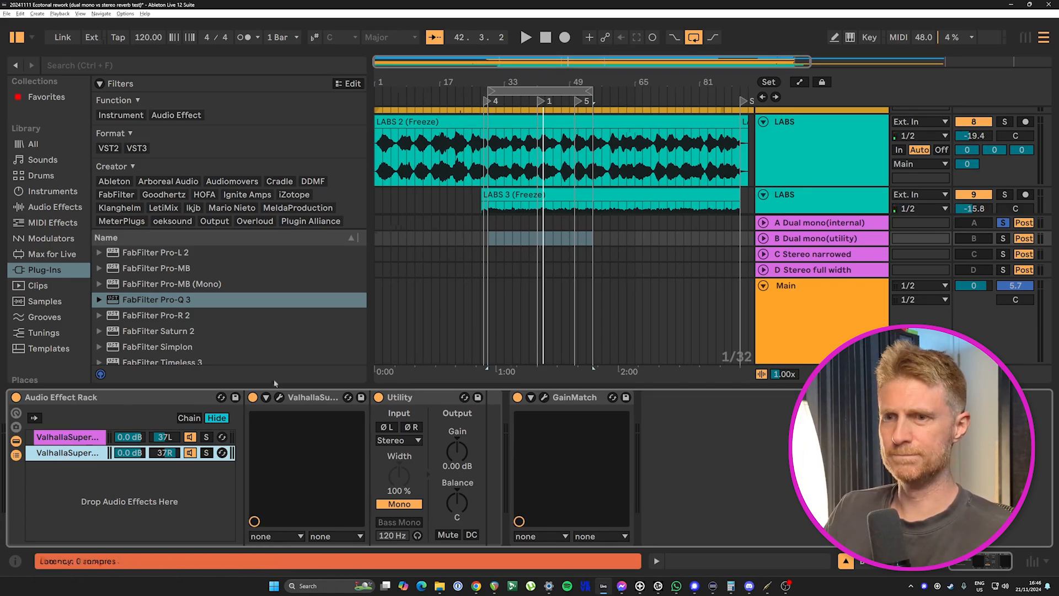
- Show the A Dual mono(internal) rack's 40L chain and play the looped section with A soloed
{"action": "left_click", "coordinate": [838, 222]}
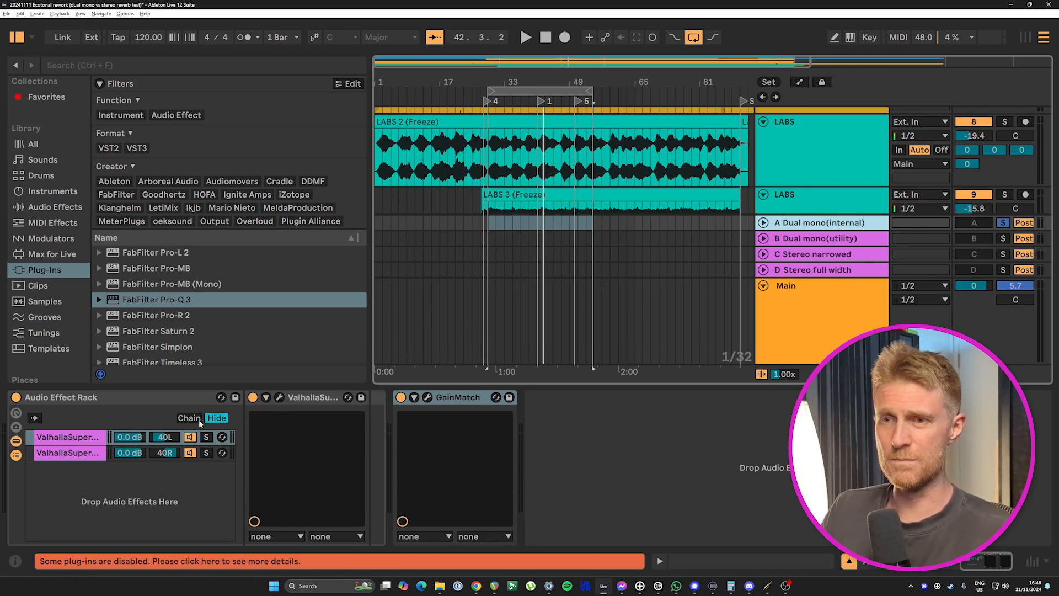
{"action": "left_click", "coordinate": [296, 424]}
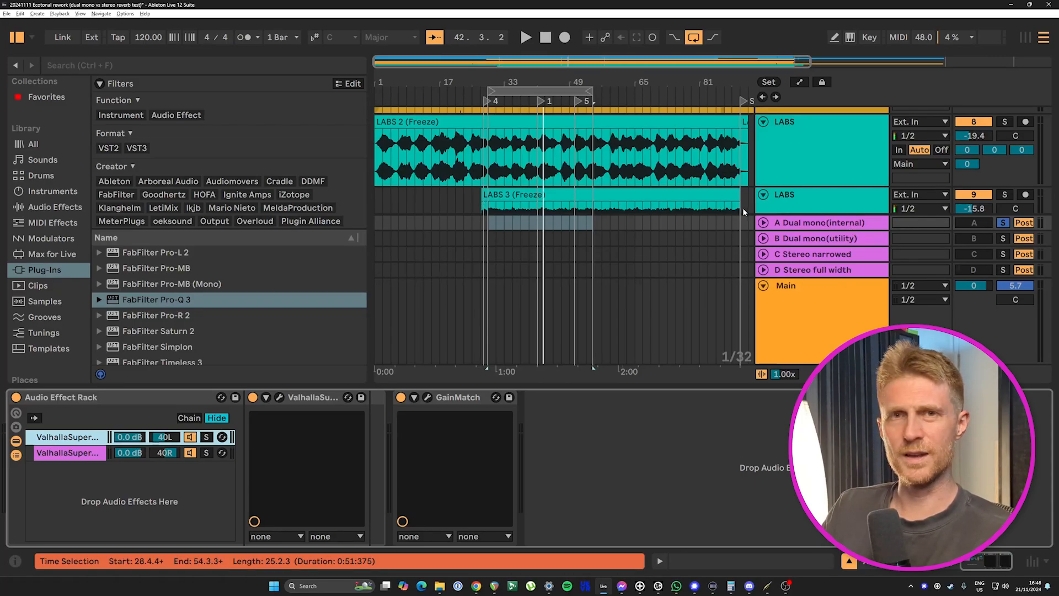
{"action": "key", "text": "space"}
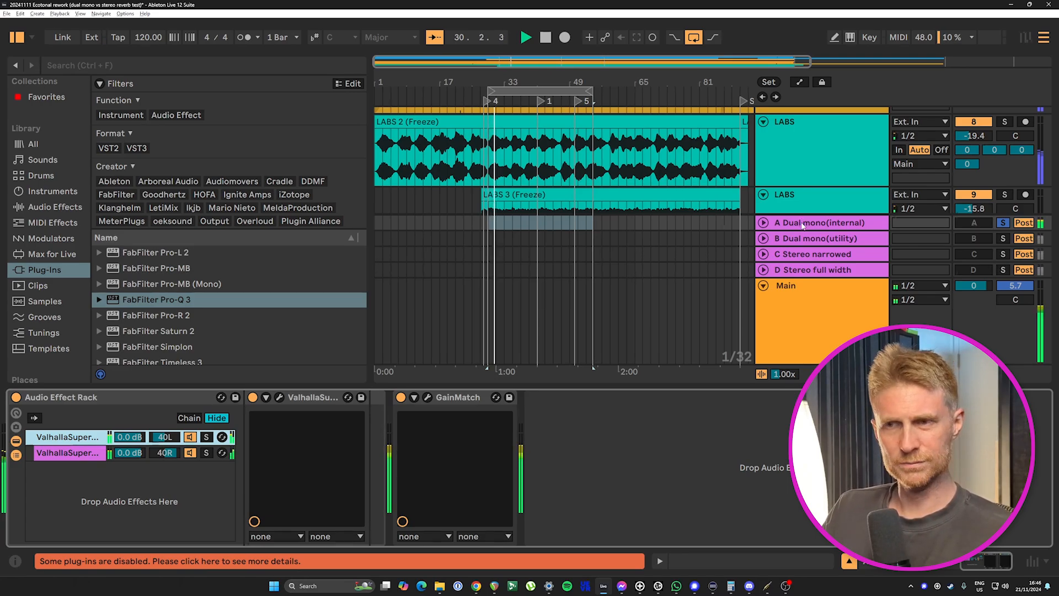
{"action": "left_click", "coordinate": [798, 309]}
{"action": "left_click", "coordinate": [827, 222]}
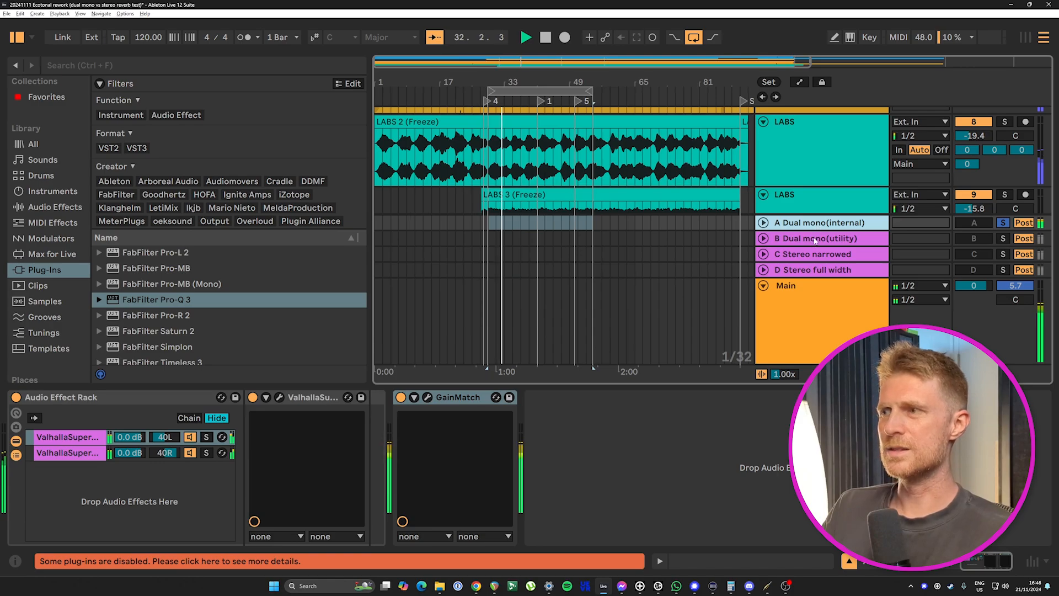
- Alternate the solo between B Dual mono(utility) and A Dual mono(internal) during playback, ending on B
{"action": "left_click", "coordinate": [1004, 238]}
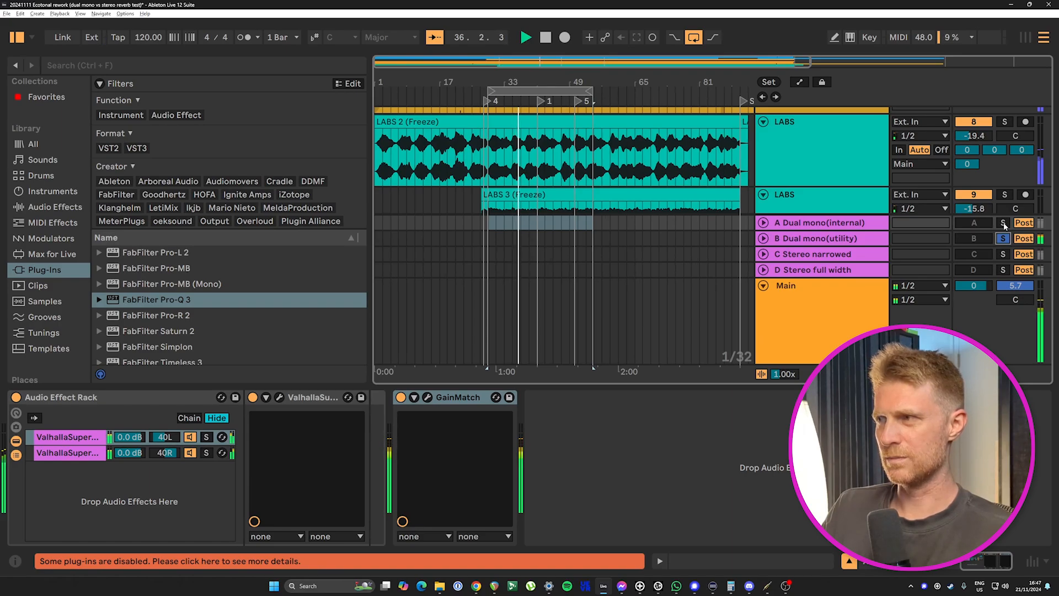
{"action": "left_click", "coordinate": [1004, 223]}
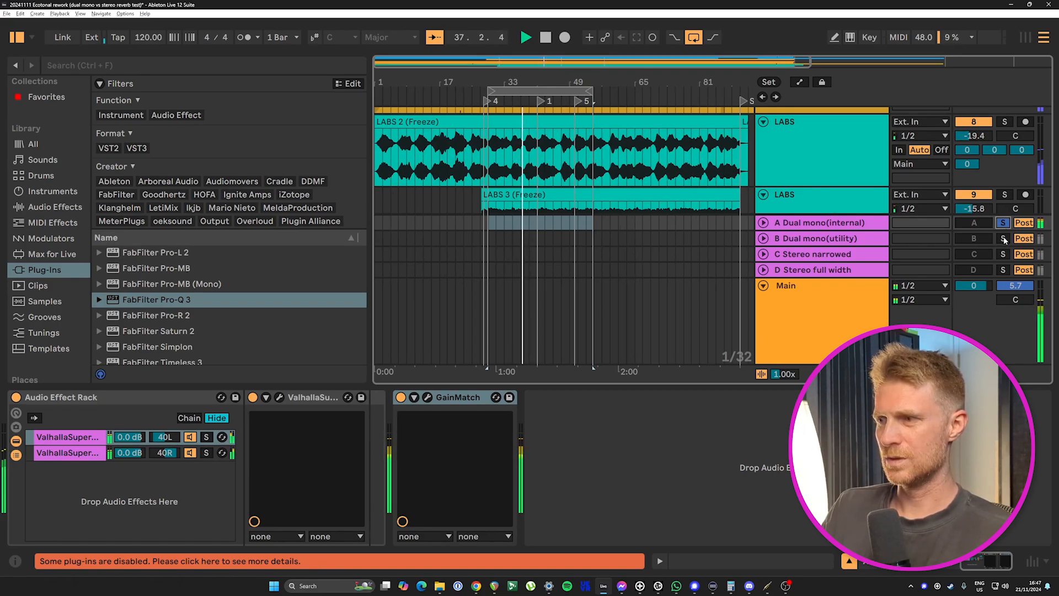
{"action": "left_click", "coordinate": [1003, 239]}
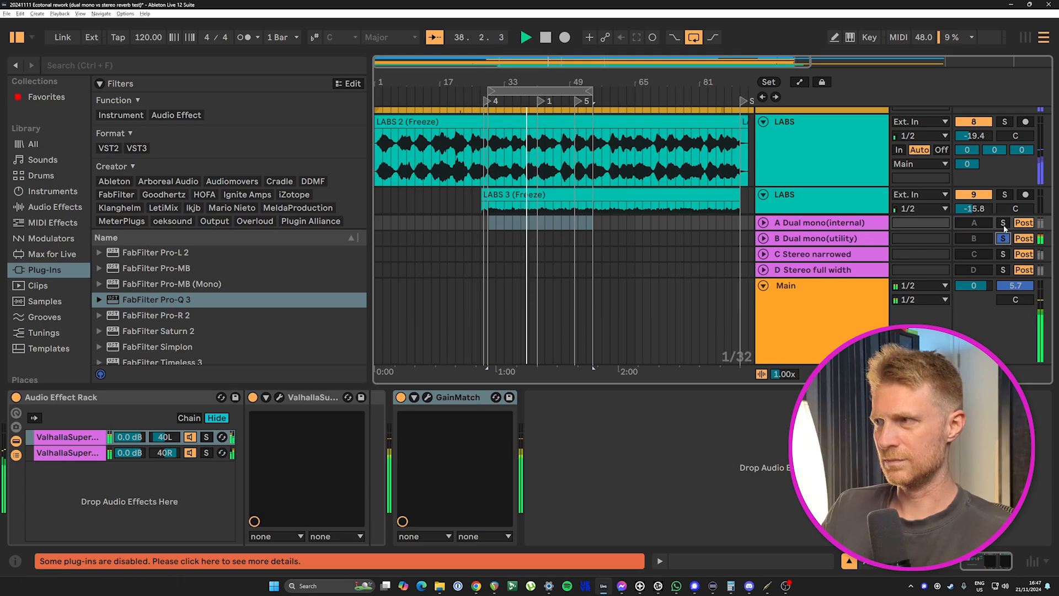
{"action": "left_click", "coordinate": [1004, 224]}
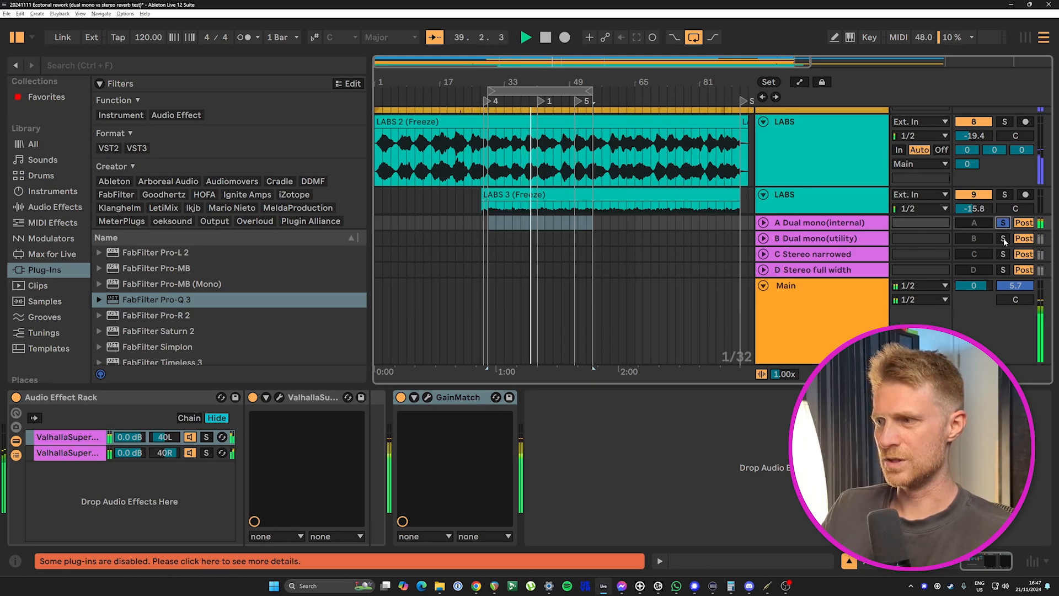
{"action": "left_click", "coordinate": [1004, 238]}
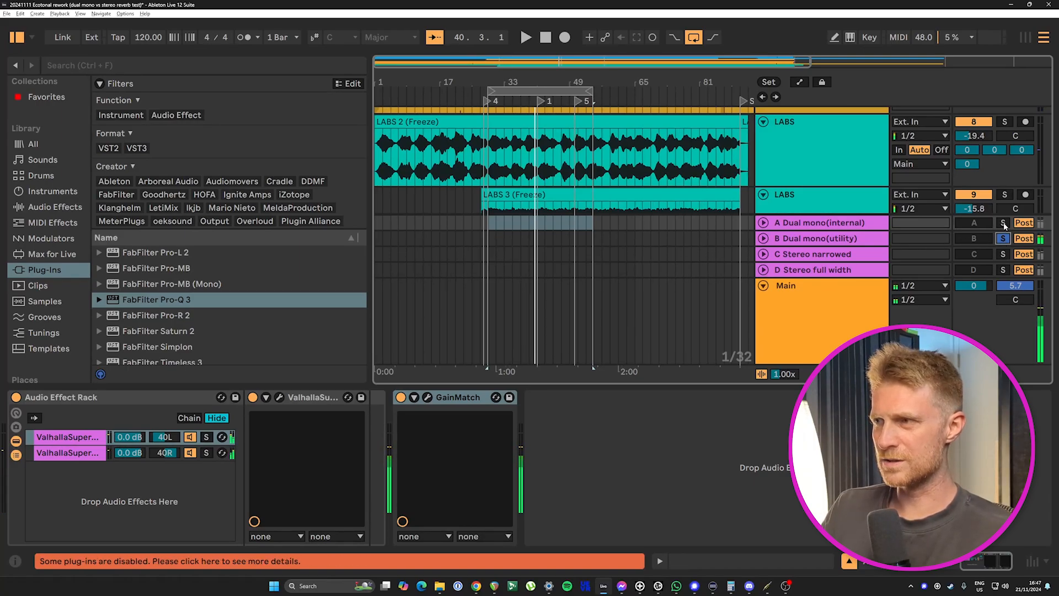
- Replay the looped section and compare A Dual mono(internal) with B Dual mono(utility) by solo again, leaving B soloed
{"action": "key", "text": "space"}
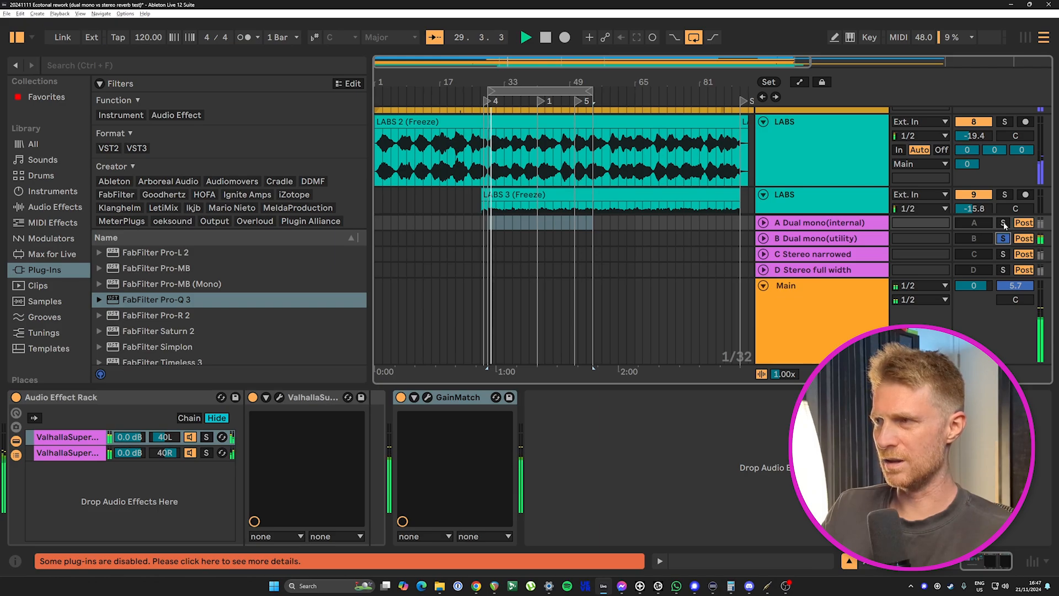
{"action": "left_click", "coordinate": [1004, 225]}
{"action": "left_click", "coordinate": [1004, 238]}
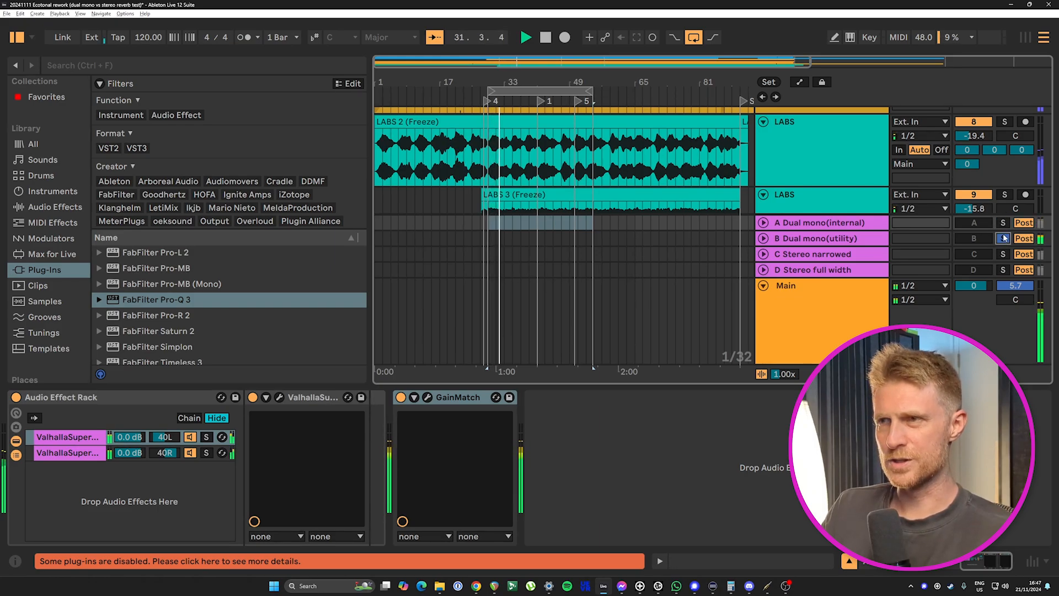
{"action": "left_click", "coordinate": [1004, 223]}
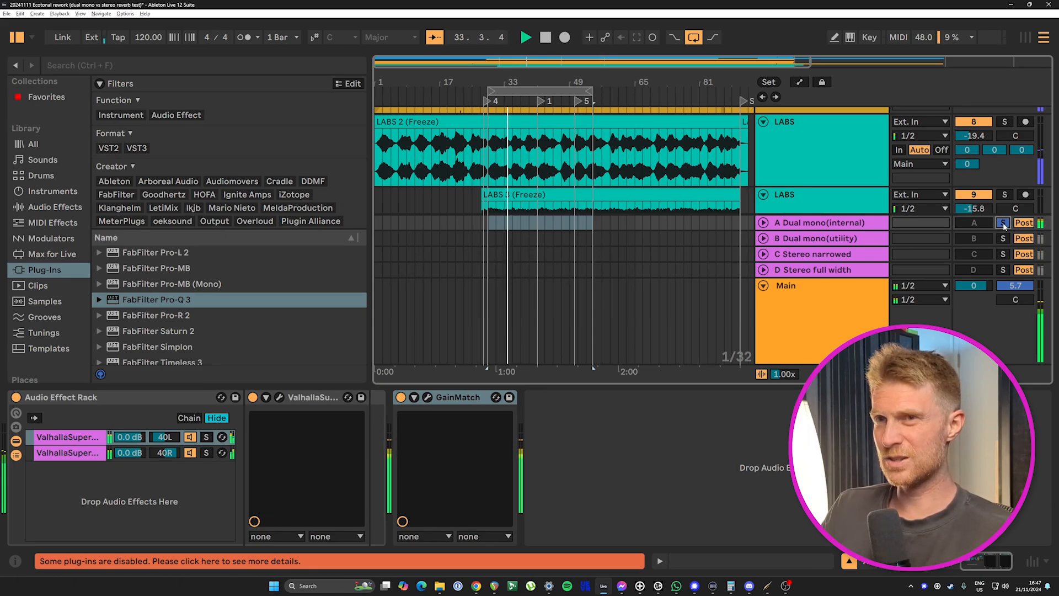
{"action": "left_click", "coordinate": [1003, 239]}
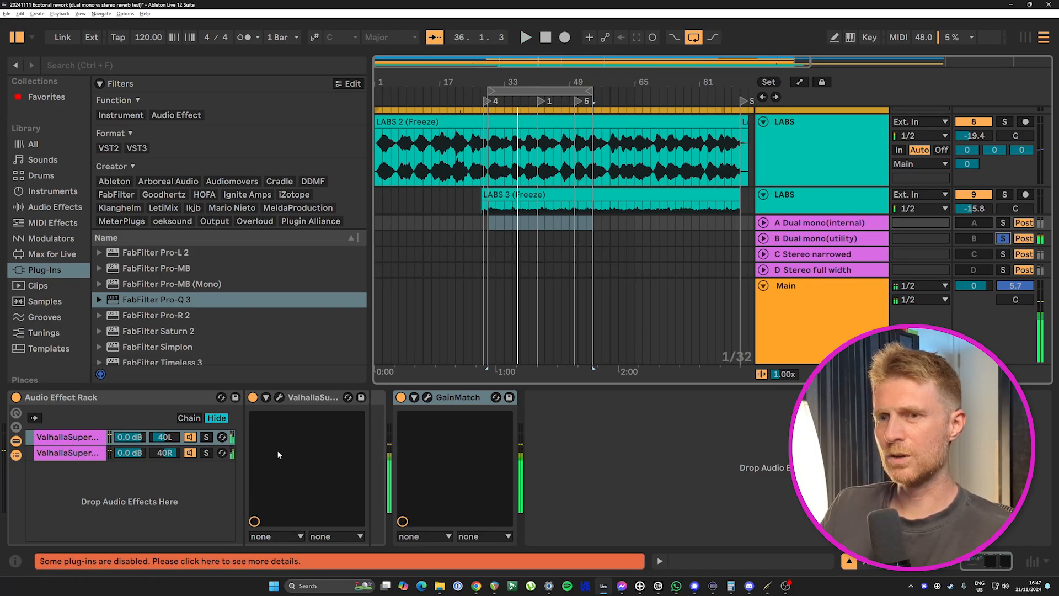
- Review the B Dual mono(utility) and A Dual mono(internal) racks, and switch the A rack's 40R chain back on
{"action": "left_click", "coordinate": [824, 238]}
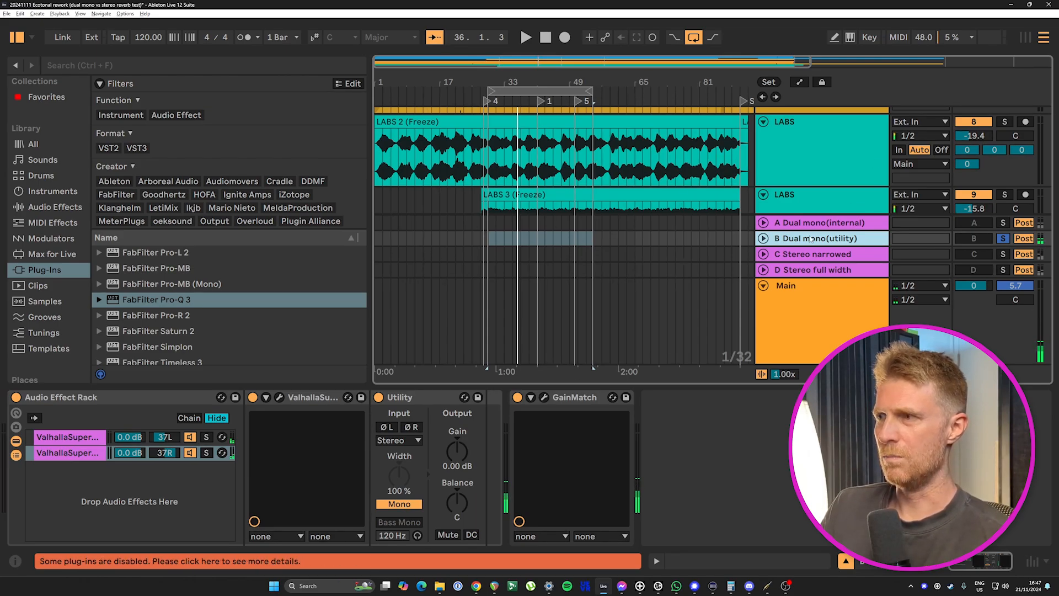
{"action": "key", "text": "Up"}
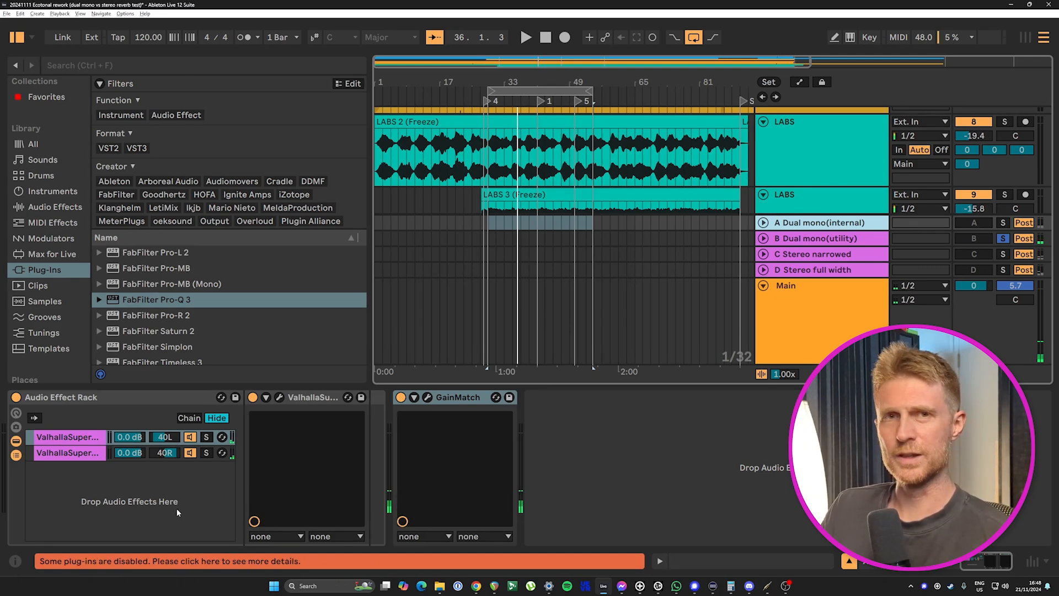
{"action": "left_click", "coordinate": [338, 423]}
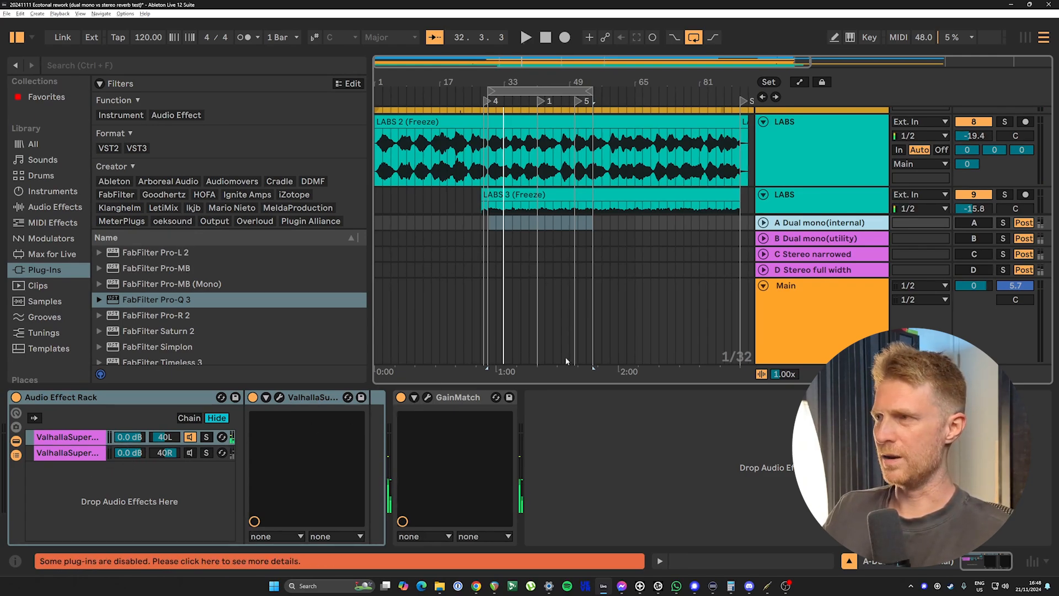
{"action": "left_click", "coordinate": [189, 453]}
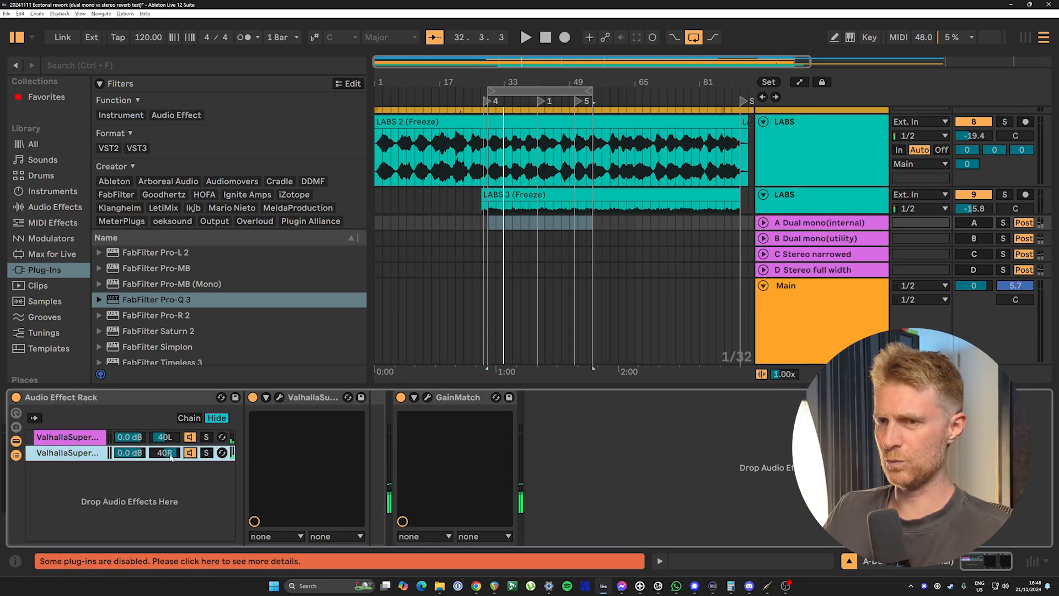
- Switch off the A Dual mono(internal) rack's 40R chain, solo the A return and play the looped section
{"action": "left_click", "coordinate": [191, 453]}
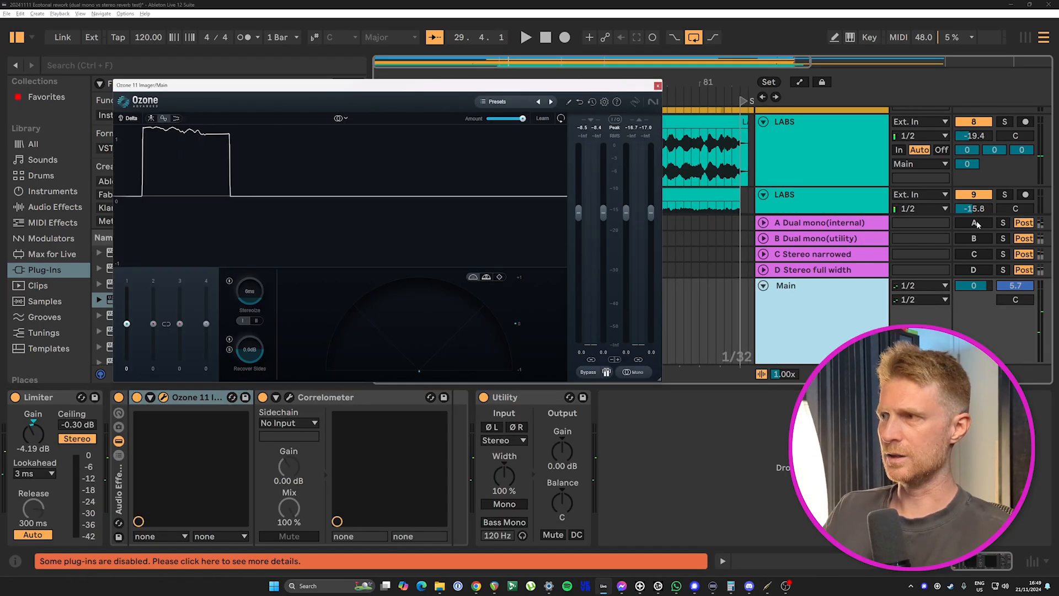
{"action": "left_click", "coordinate": [1003, 223]}
{"action": "key", "text": "space"}
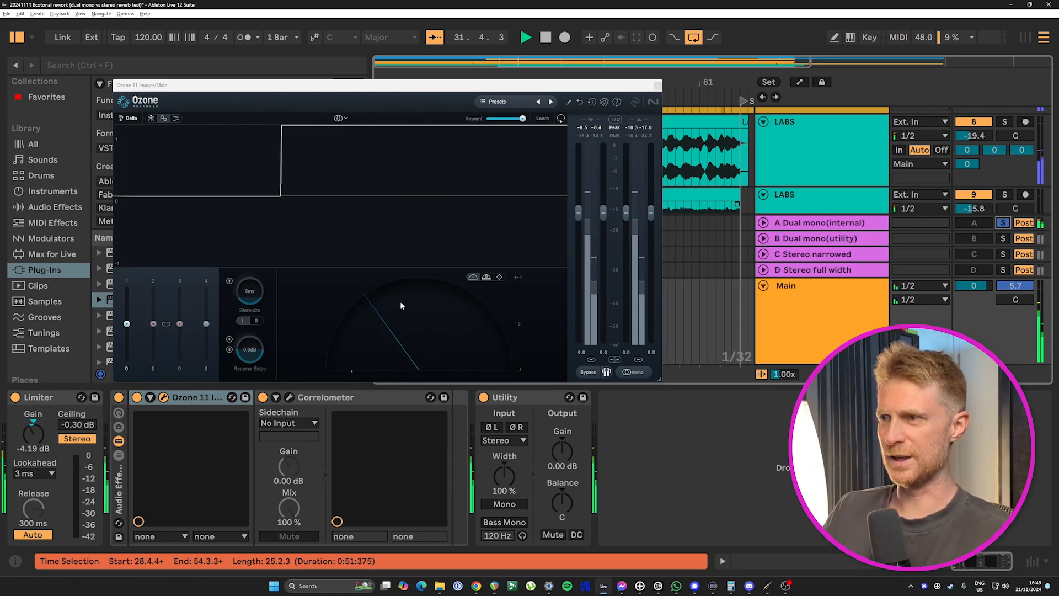
- Swap the A Dual mono(internal) rack to its 40R chain alone and check its image in the Main track's Ozone Imager
{"action": "left_click", "coordinate": [789, 223]}
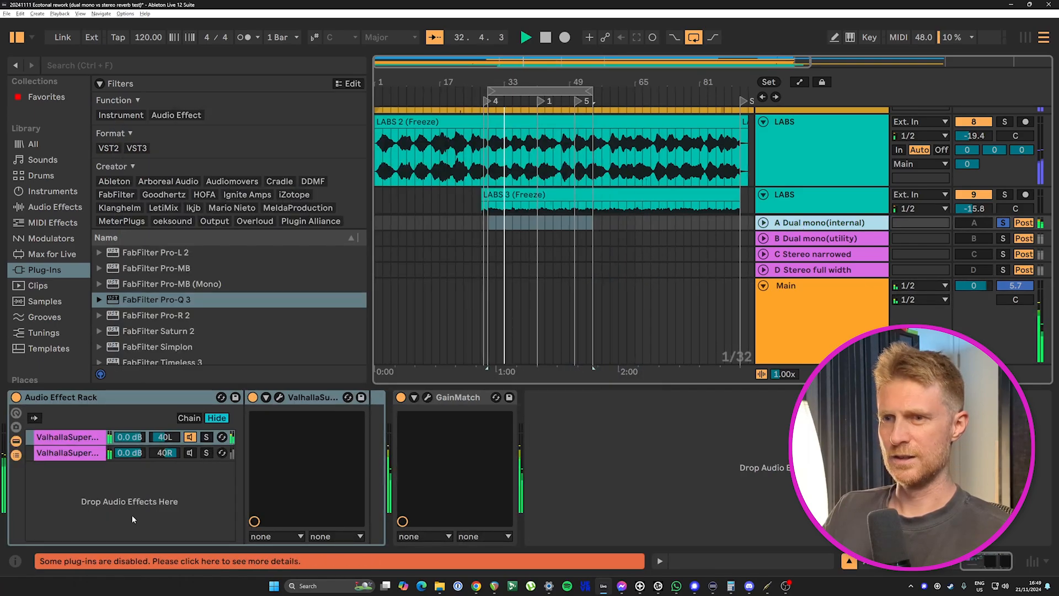
{"action": "left_click", "coordinate": [190, 437]}
{"action": "left_click", "coordinate": [190, 453]}
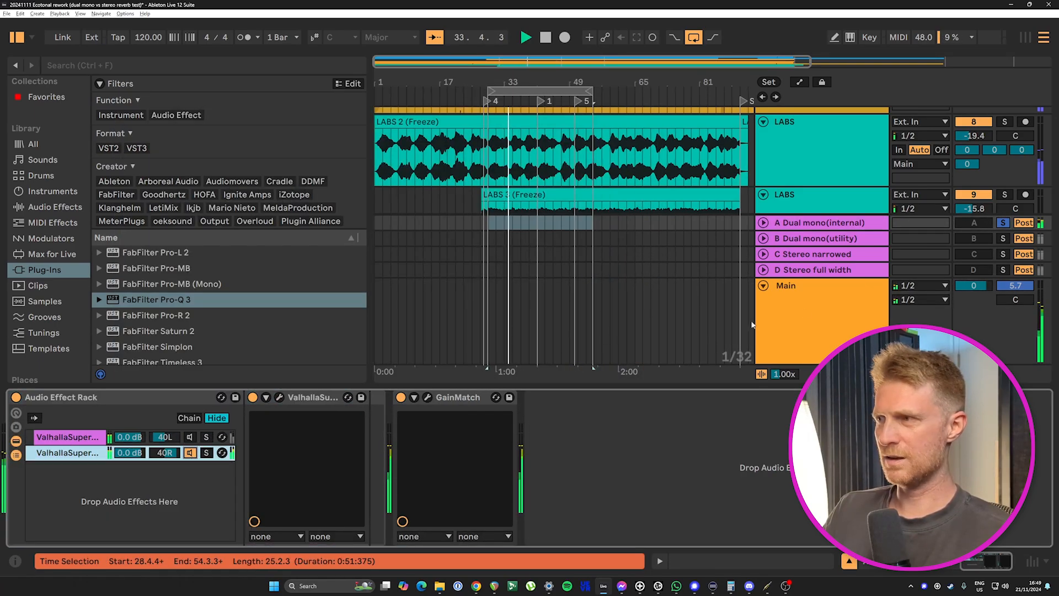
{"action": "left_click", "coordinate": [783, 324]}
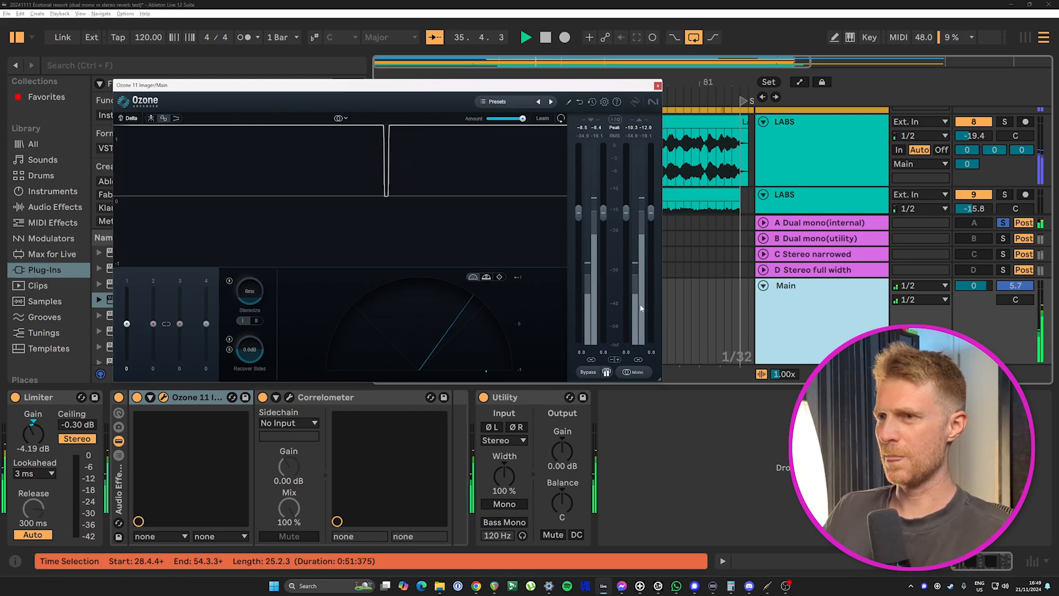
- Switch the A rack's 40L chain back on and check both chains together in the Main track's Ozone Imager, repositioning its window
{"action": "left_click", "coordinate": [846, 223]}
{"action": "left_click", "coordinate": [189, 437]}
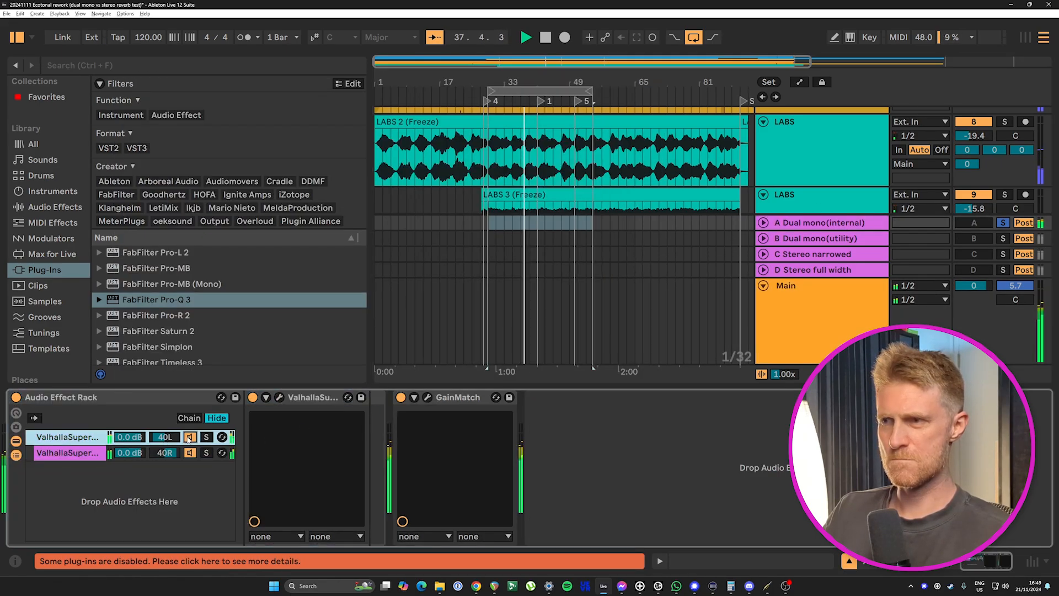
{"action": "left_click", "coordinate": [833, 295]}
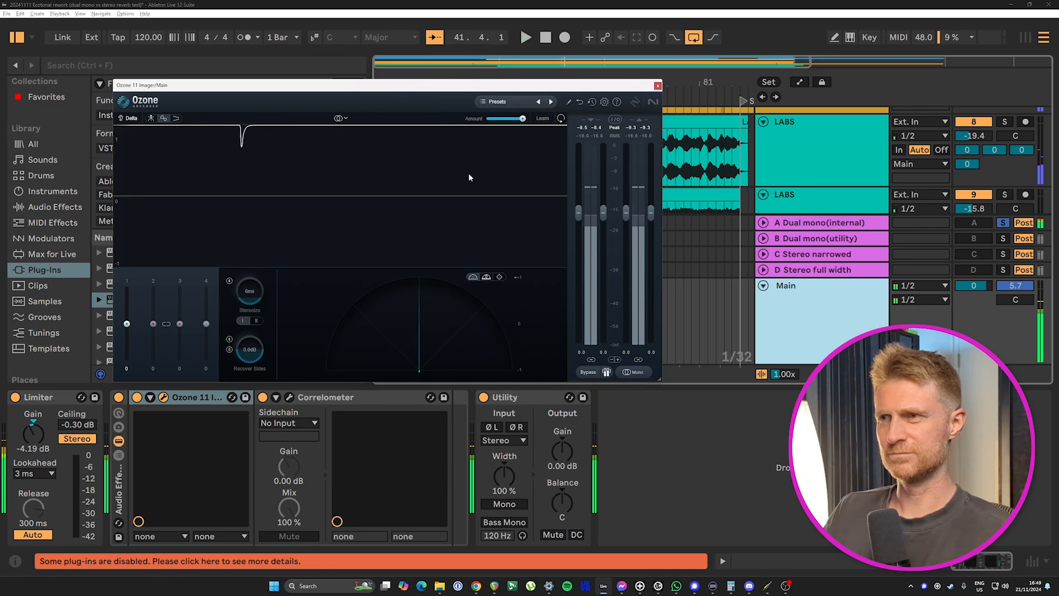
{"action": "left_click_drag", "start_coordinate": [597, 86], "coordinate": [617, 114]}
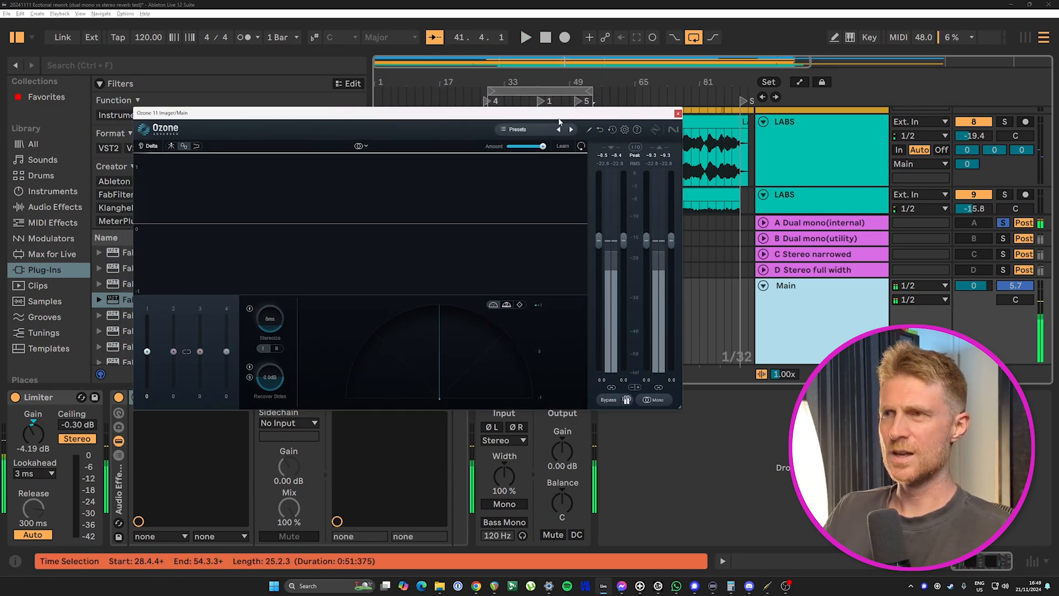
{"action": "left_click_drag", "start_coordinate": [589, 113], "coordinate": [563, 99]}
- Pan both A Dual mono(internal) chains to centre and replay the loop to check the image in Ozone Imager, closing its window
{"action": "left_click", "coordinate": [819, 223]}
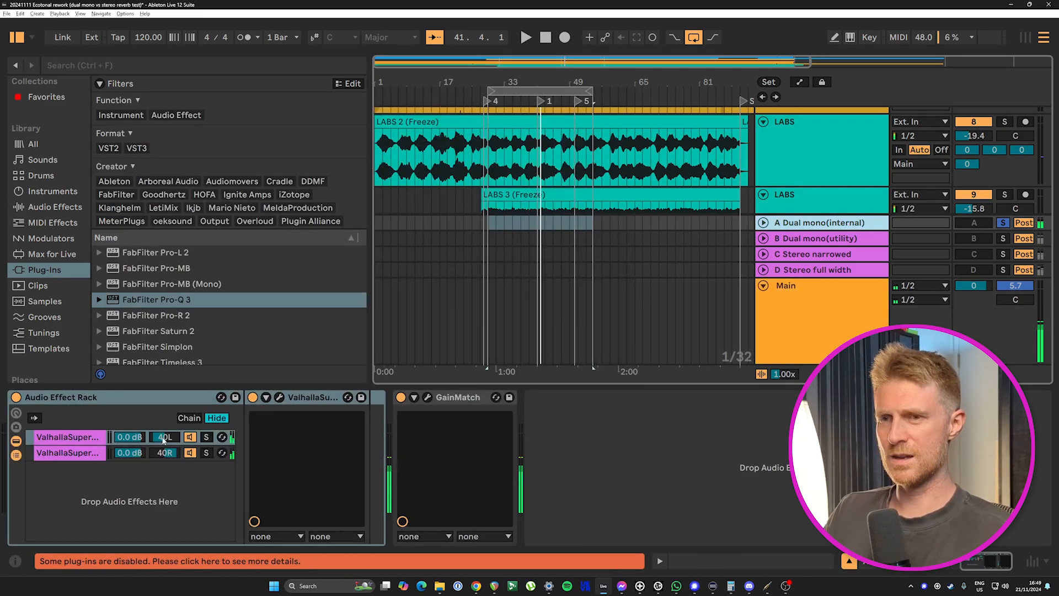
{"action": "left_click_drag", "start_coordinate": [161, 441], "coordinate": [166, 469]}
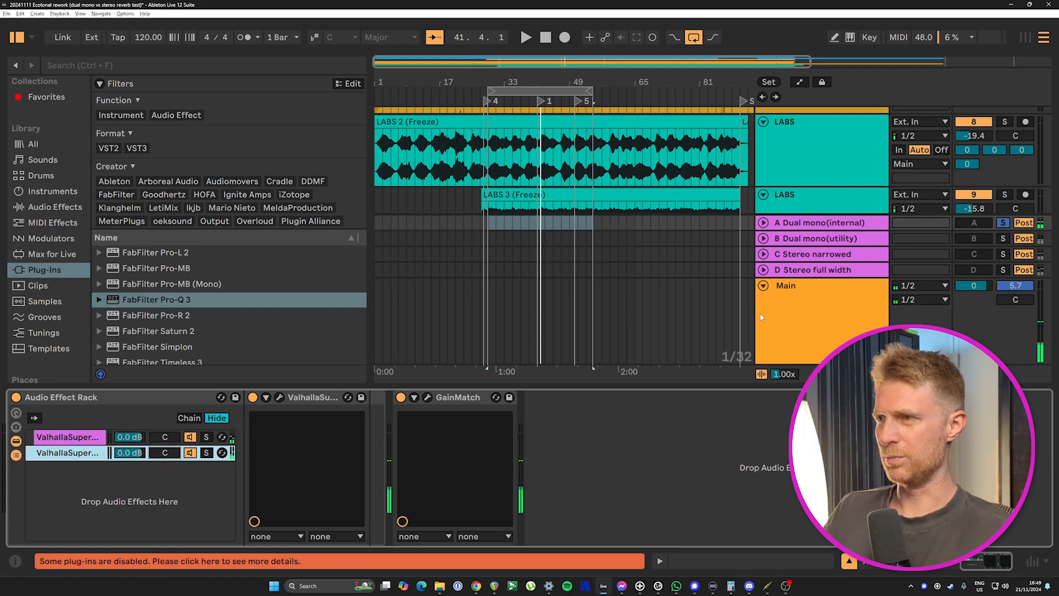
{"action": "key", "text": "space"}
{"action": "left_click", "coordinate": [787, 321]}
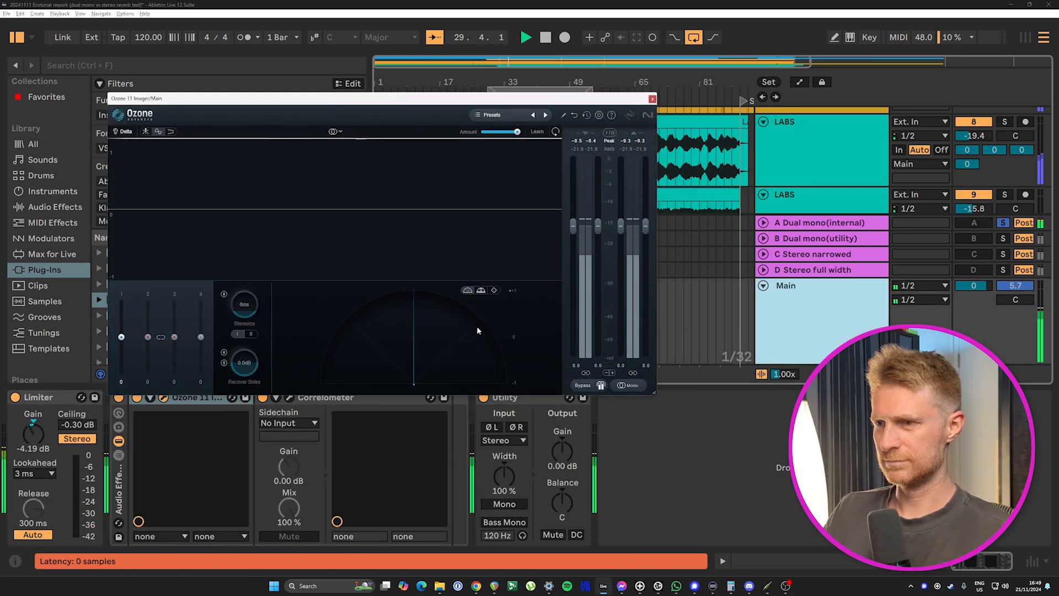
{"action": "left_click", "coordinate": [652, 99]}
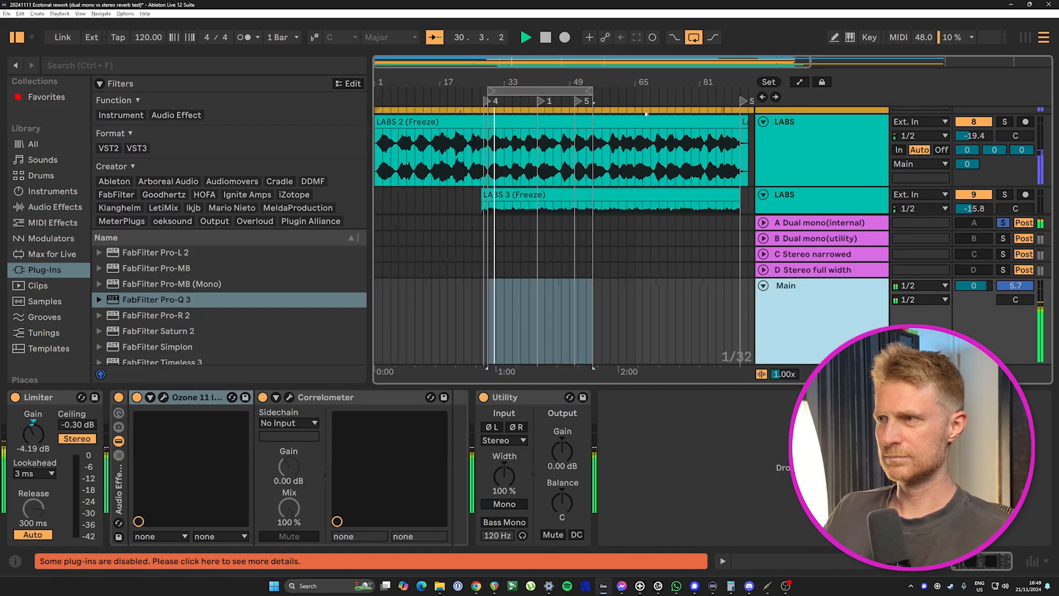
- Pan the A Dual mono(internal) chains to 36L and 33R, and audition briefly in mono through the Main track's Utility before stopping playback
{"action": "left_click", "coordinate": [800, 219]}
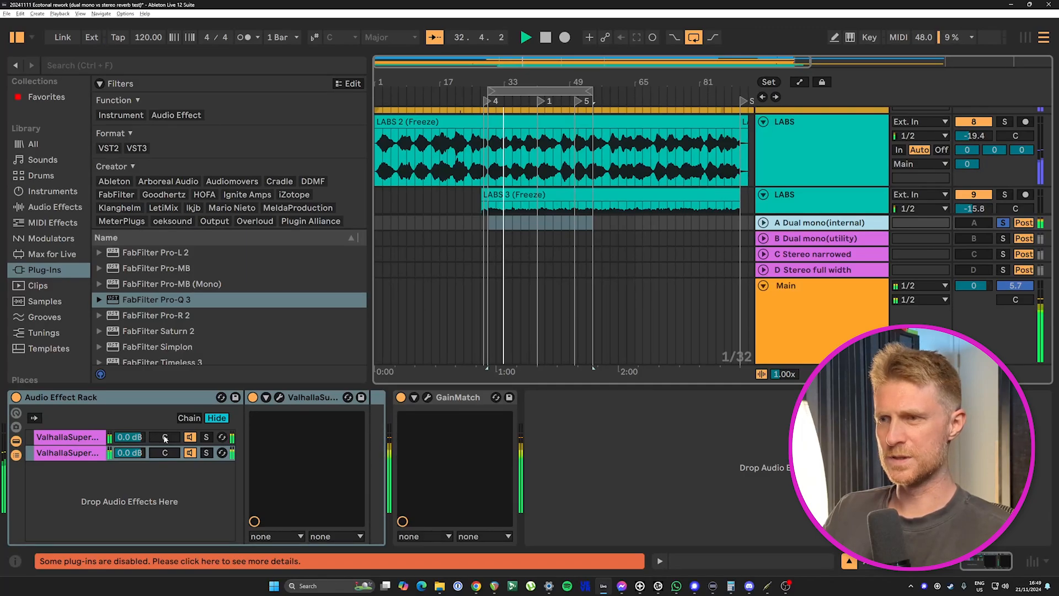
{"action": "left_click_drag", "start_coordinate": [165, 439], "coordinate": [164, 444]}
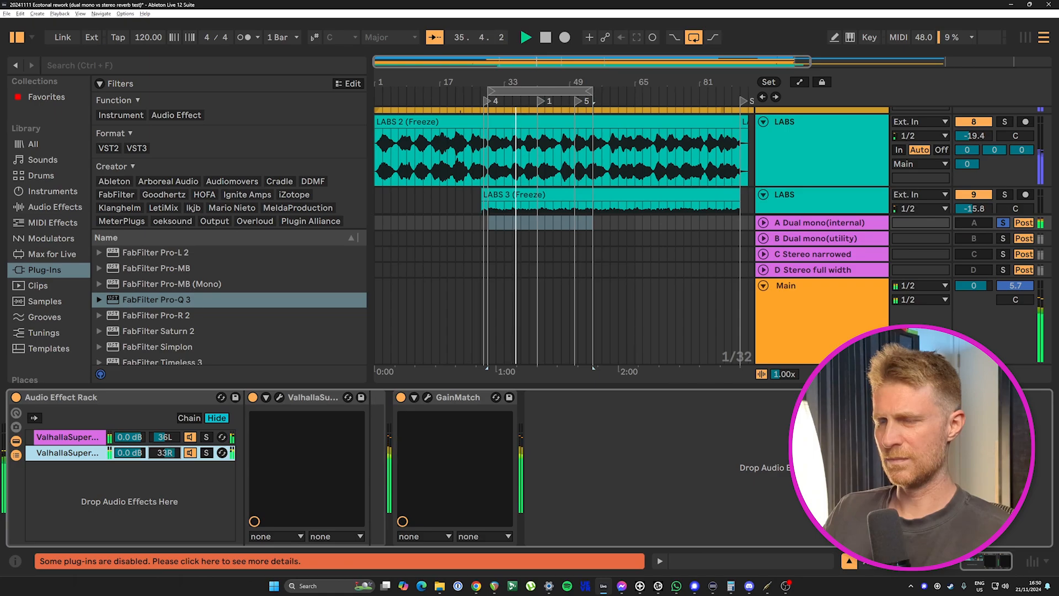
{"action": "left_click", "coordinate": [848, 296]}
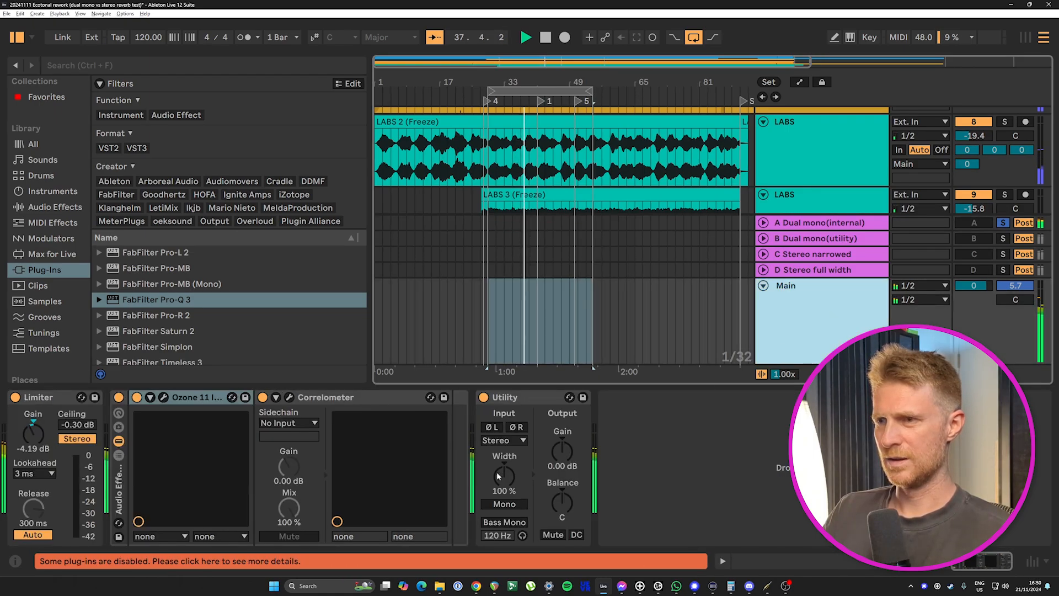
{"action": "left_click", "coordinate": [505, 504]}
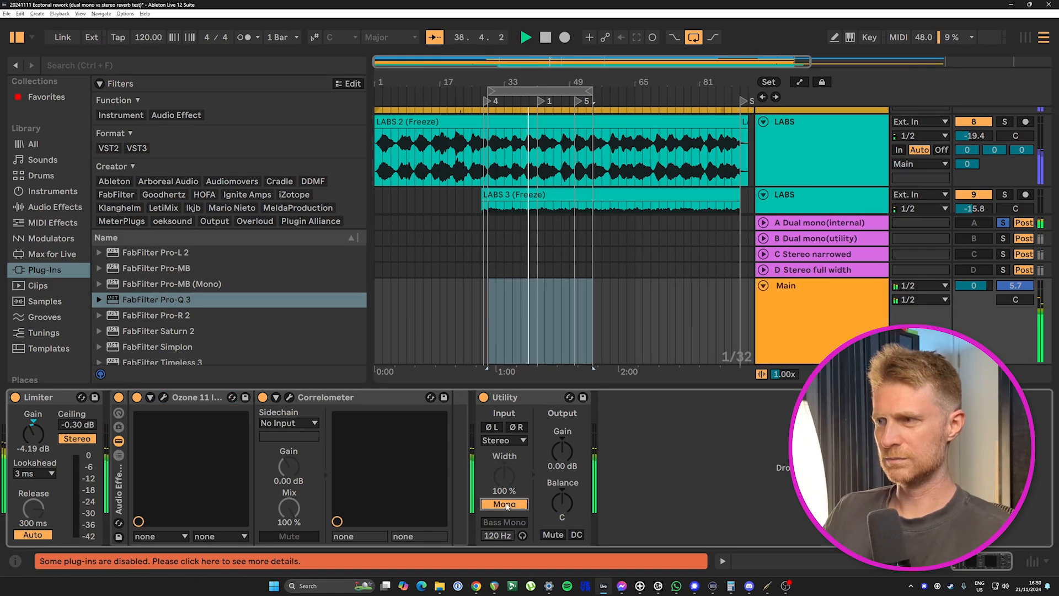
{"action": "left_click", "coordinate": [505, 504]}
{"action": "key", "text": "space"}
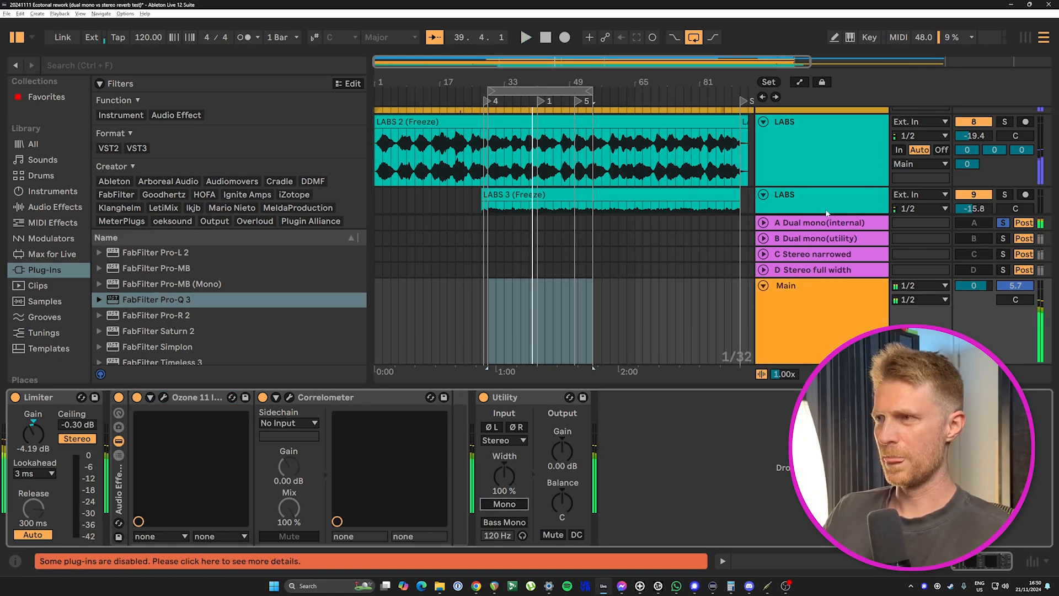